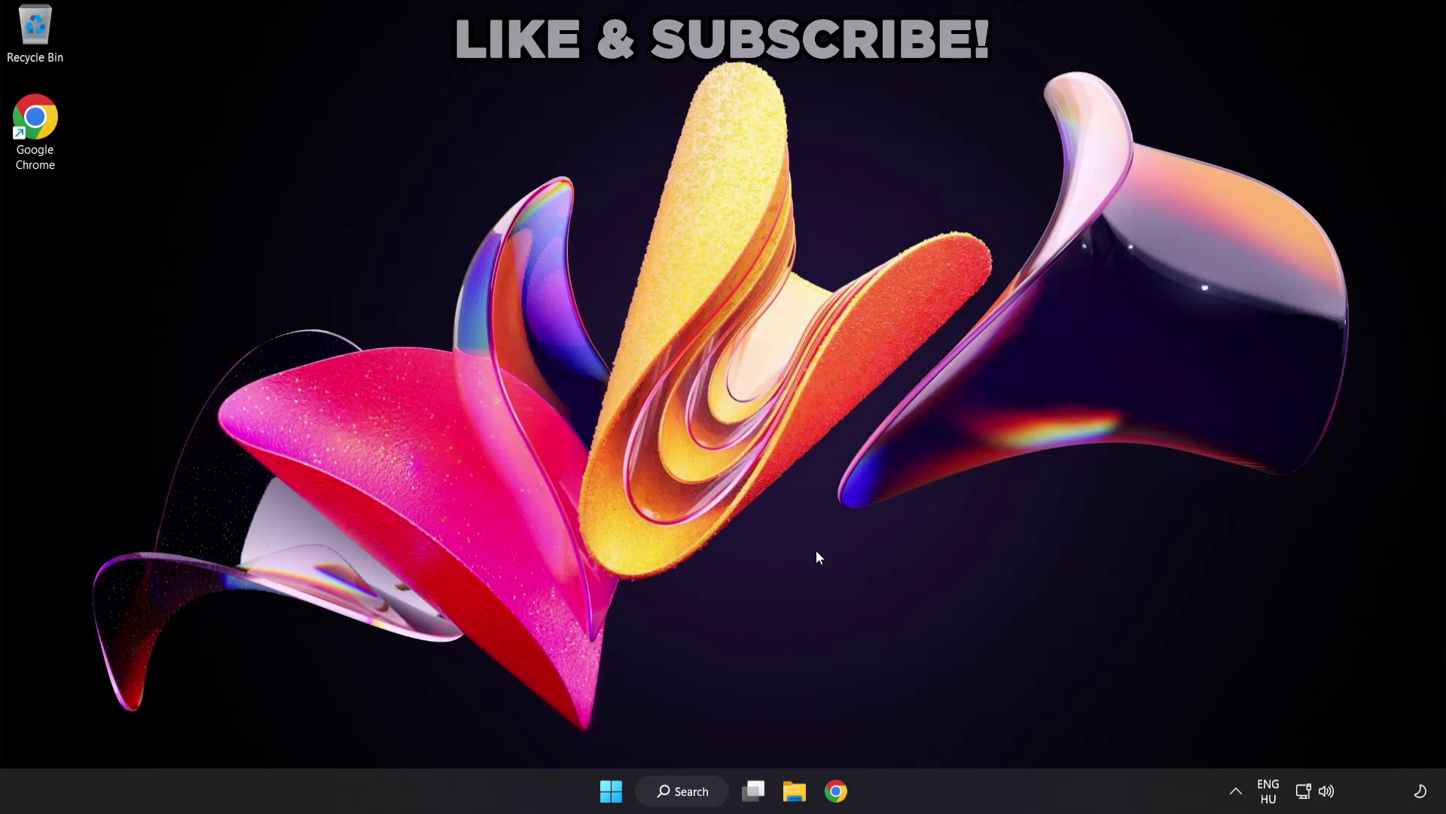
- Switch sound output from CABLE Input to Speakers (High Definition Audio Device) via quick settings
left_click(1328, 797)
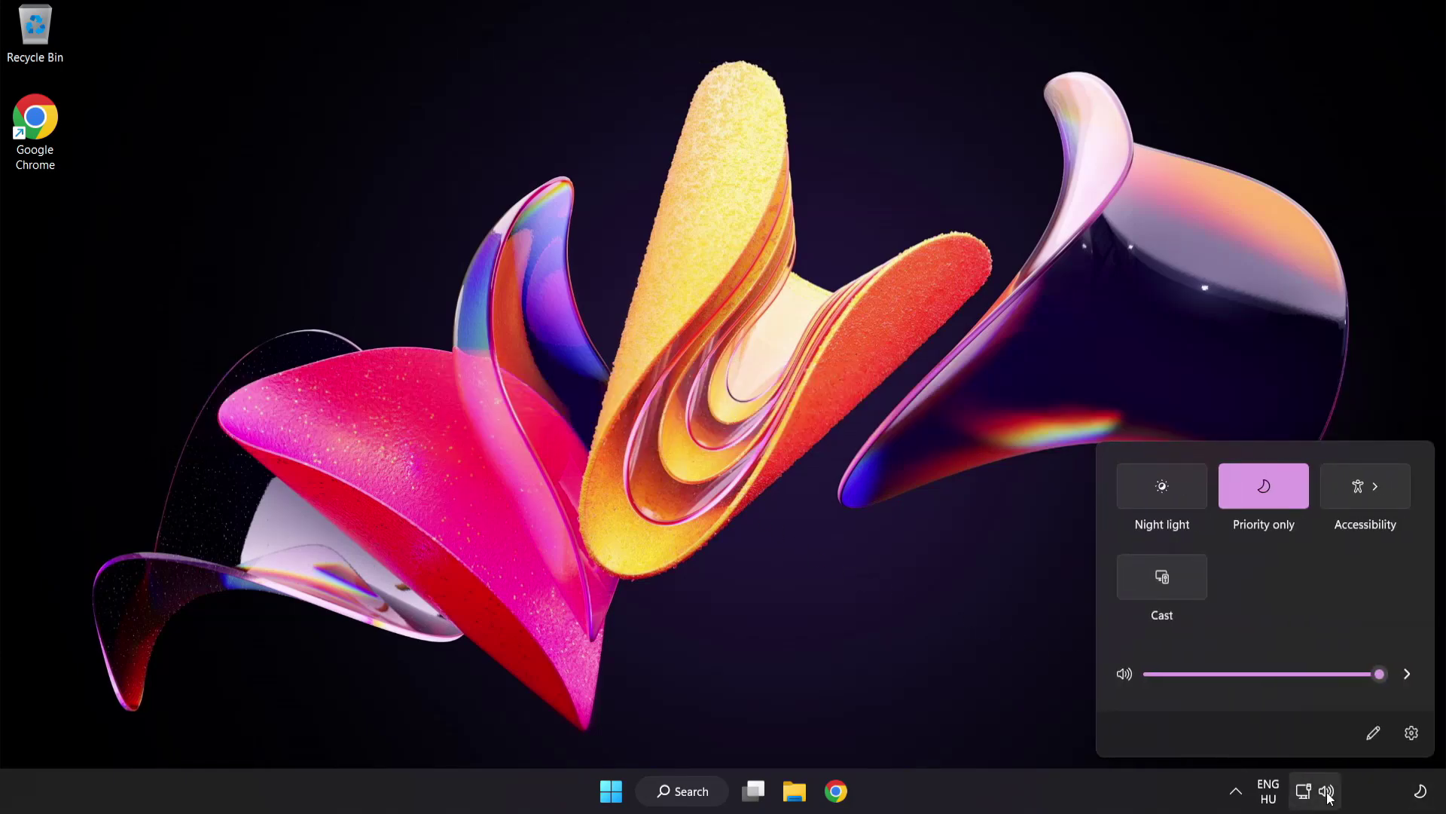
left_click(1407, 676)
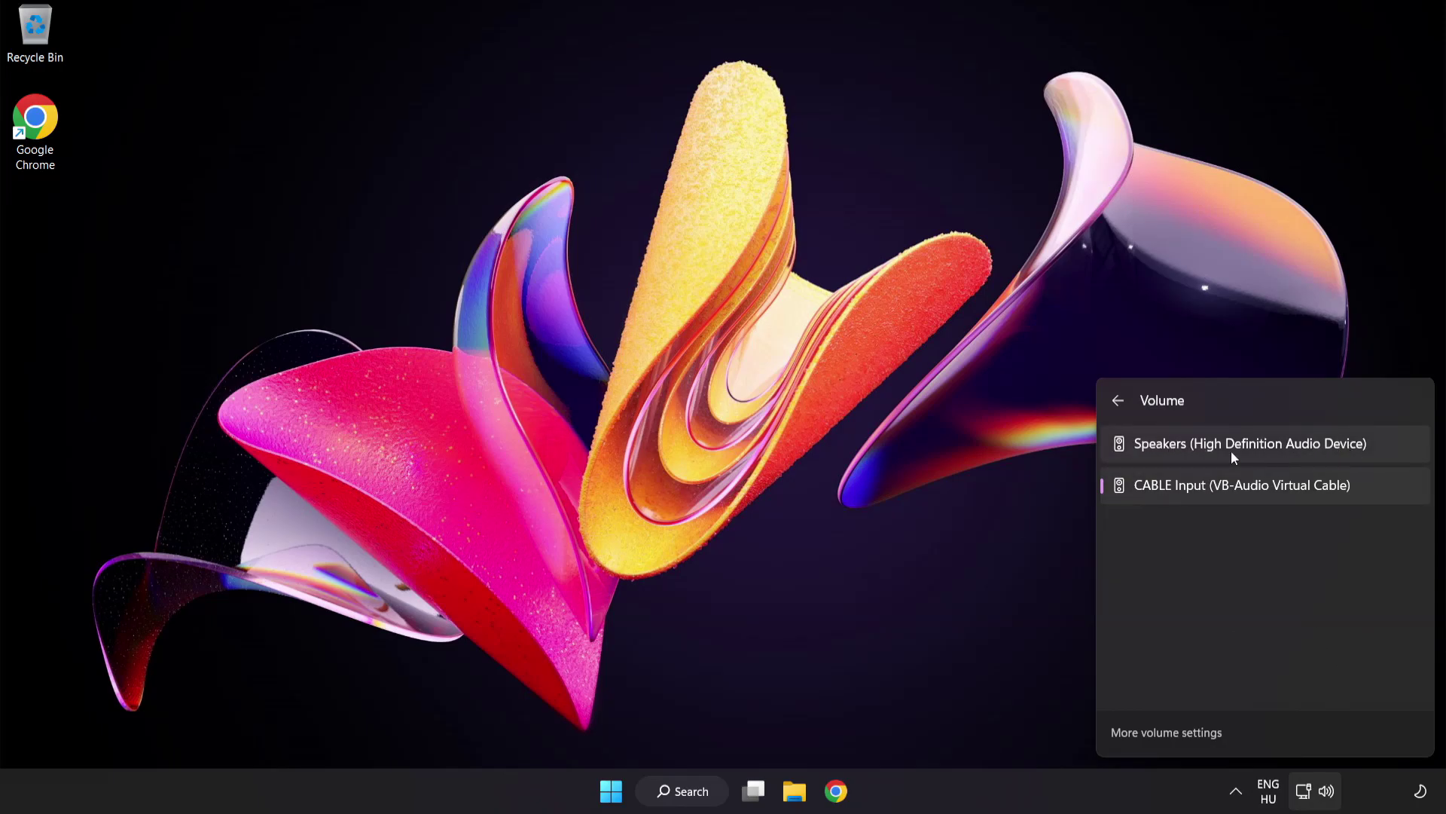
left_click(1383, 450)
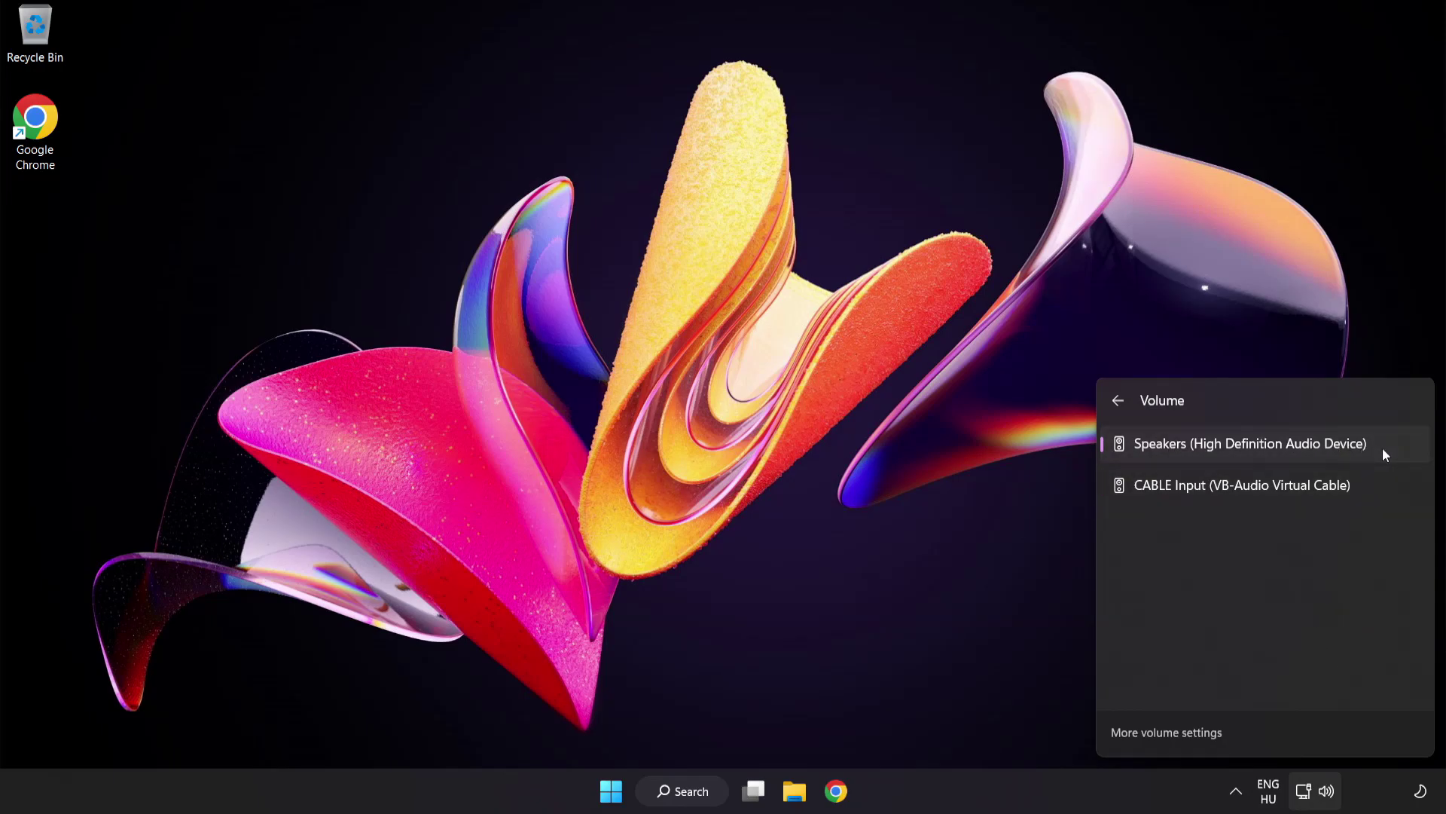
left_click(692, 398)
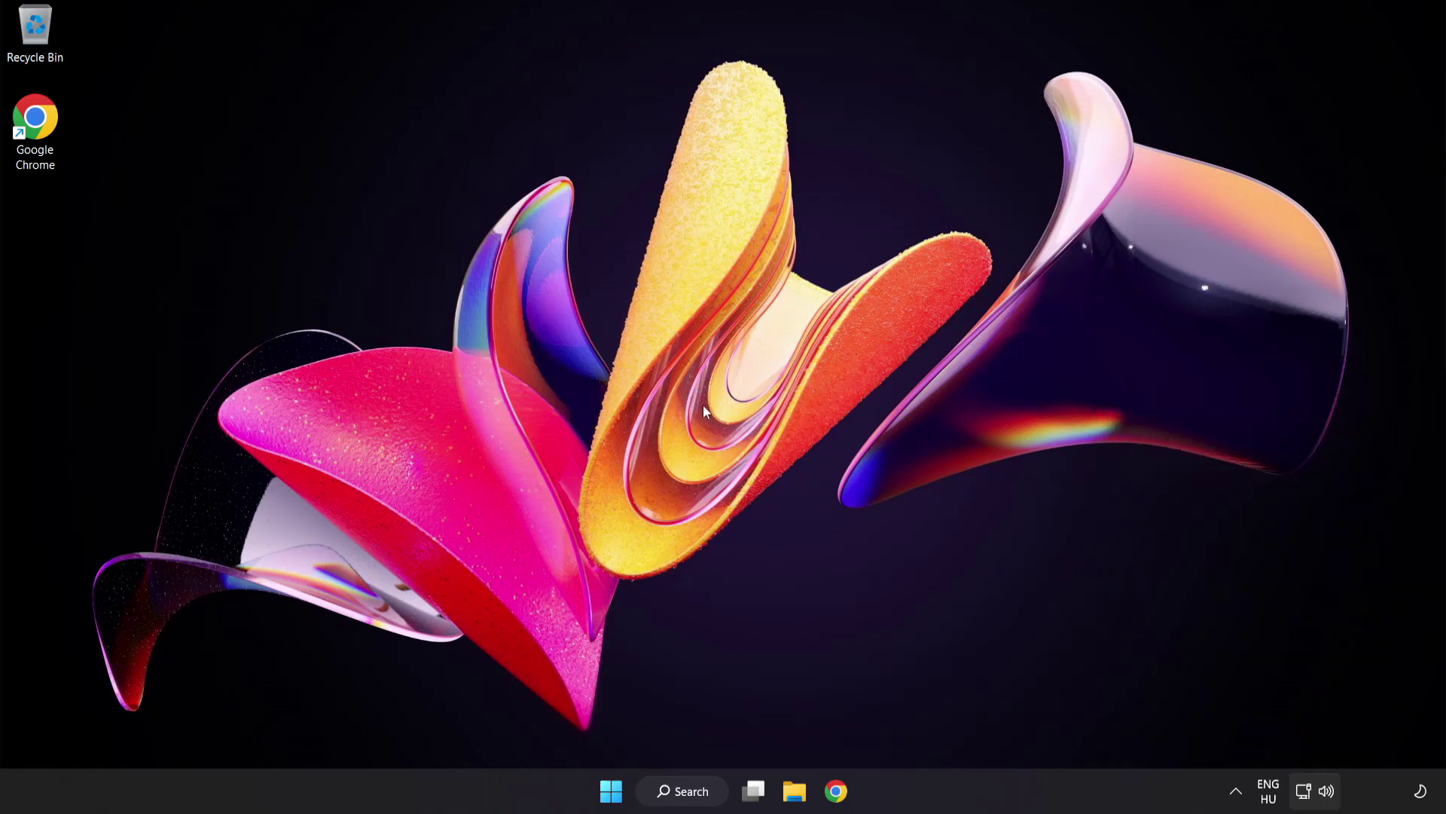
- Reset devices and app volumes to recommended defaults in the Volume mixer, then close Settings
right_click(1327, 793)
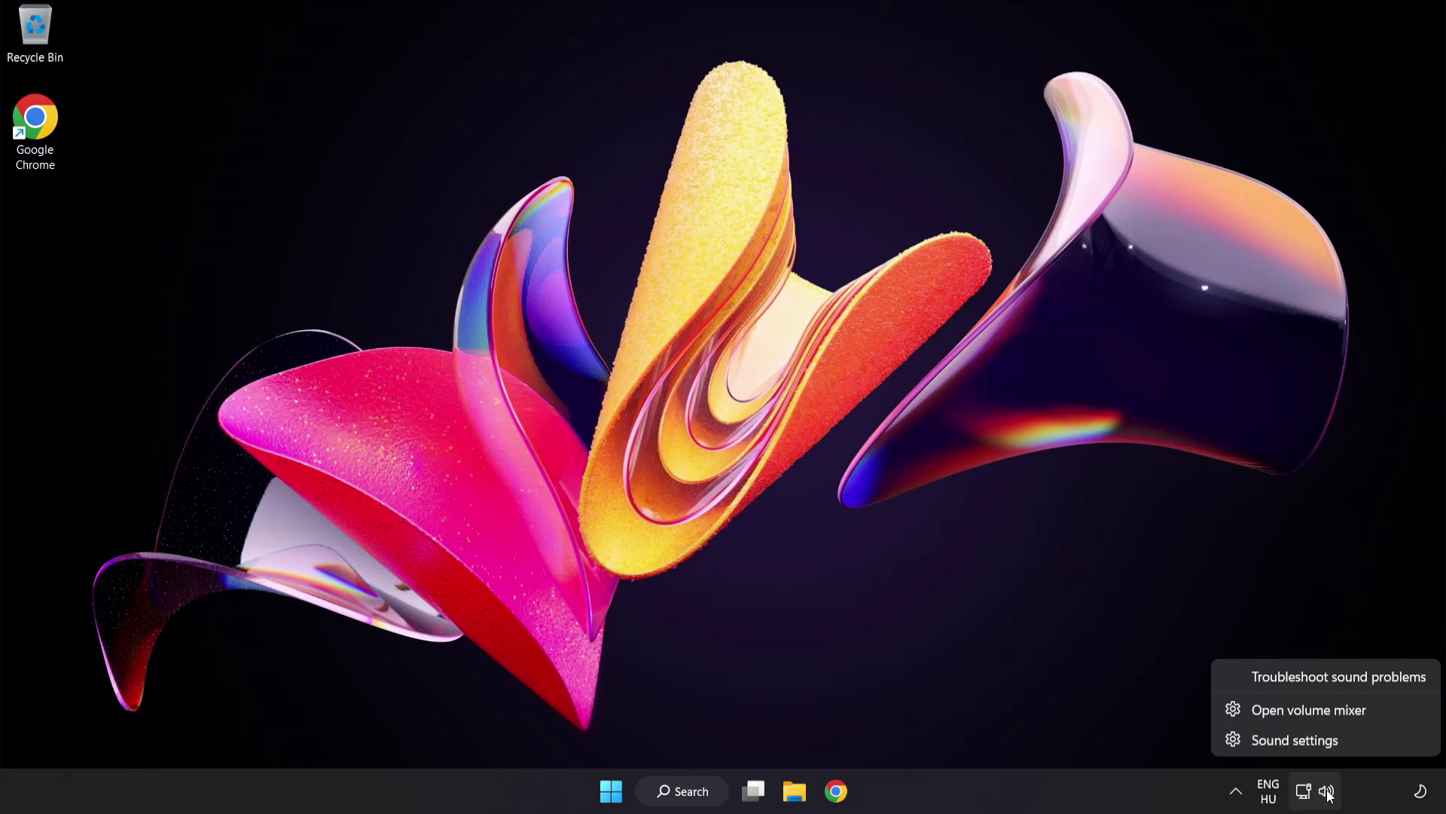
left_click(1391, 718)
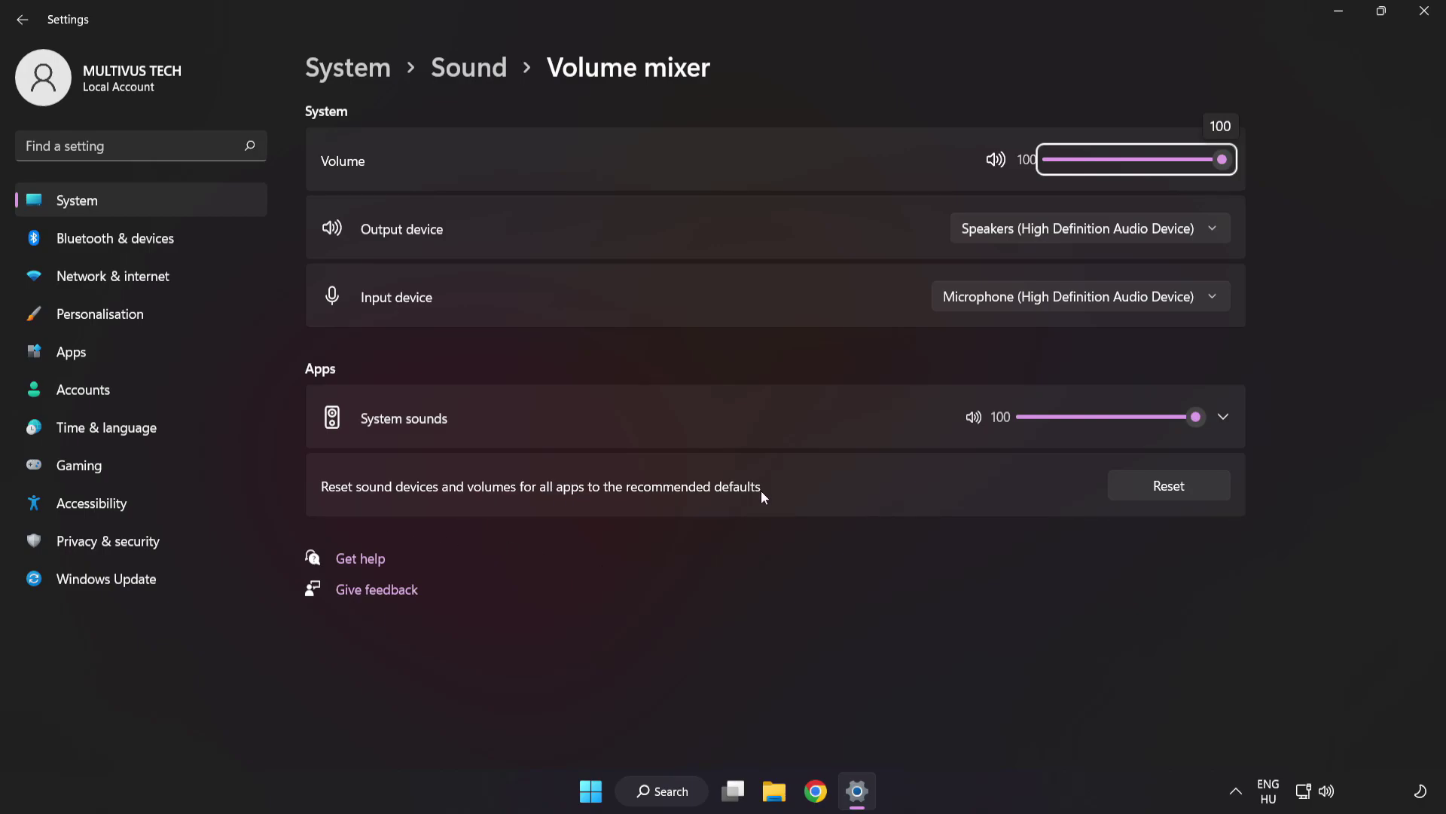
left_click(1198, 495)
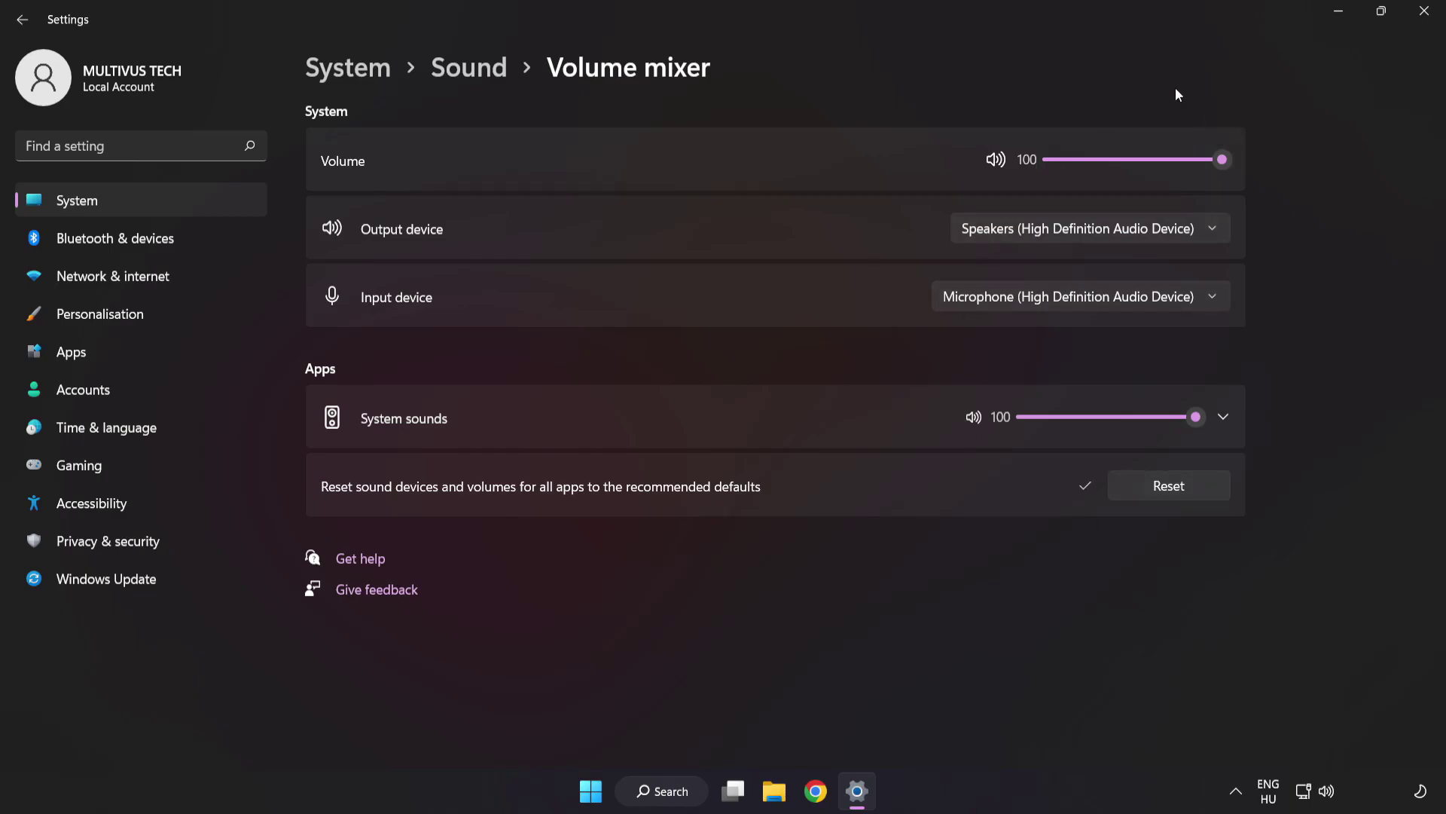
left_click(1426, 14)
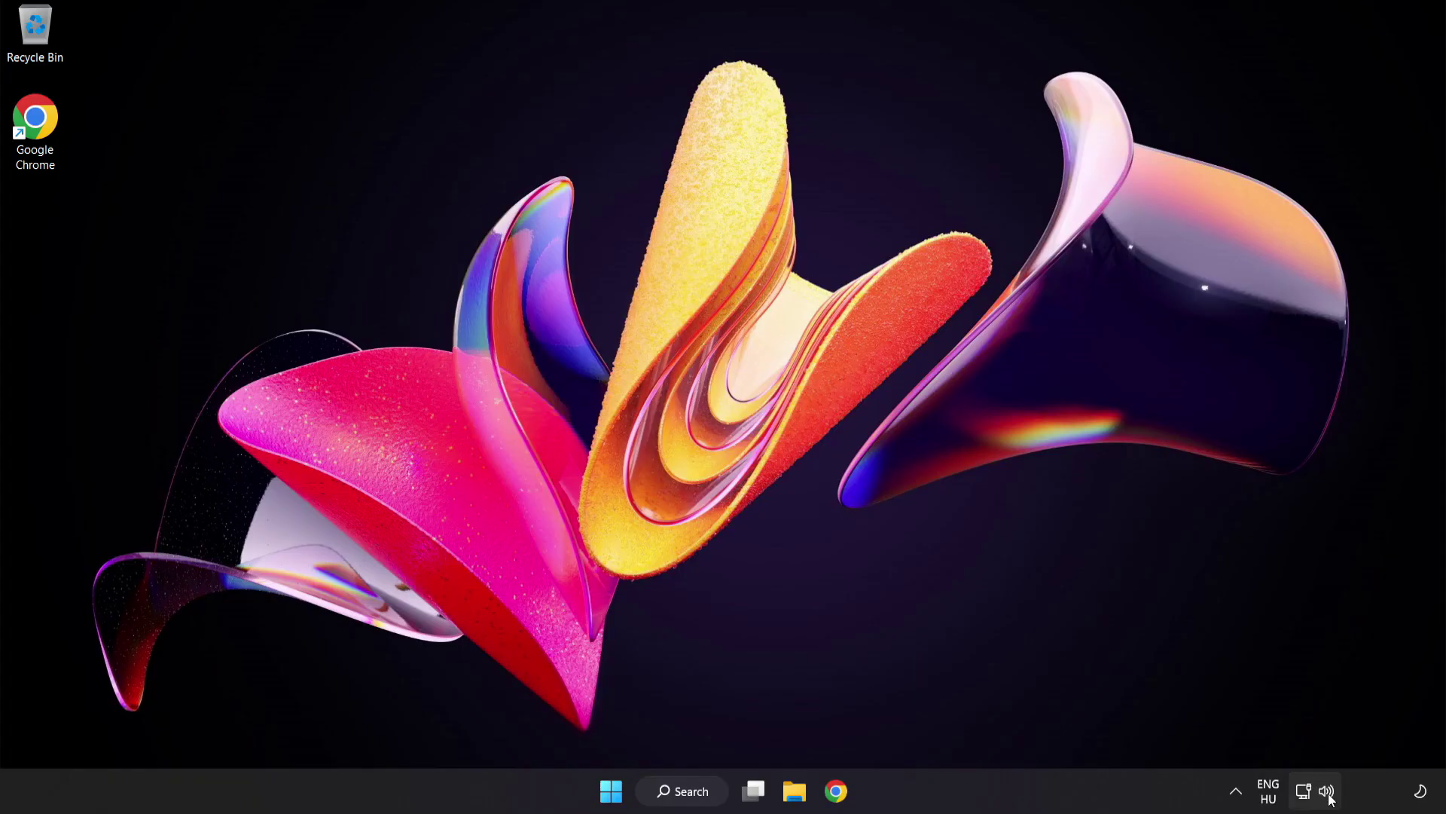
- Open the Sound settings page, leave output volume at 100, and scroll to the Advanced section
right_click(1328, 792)
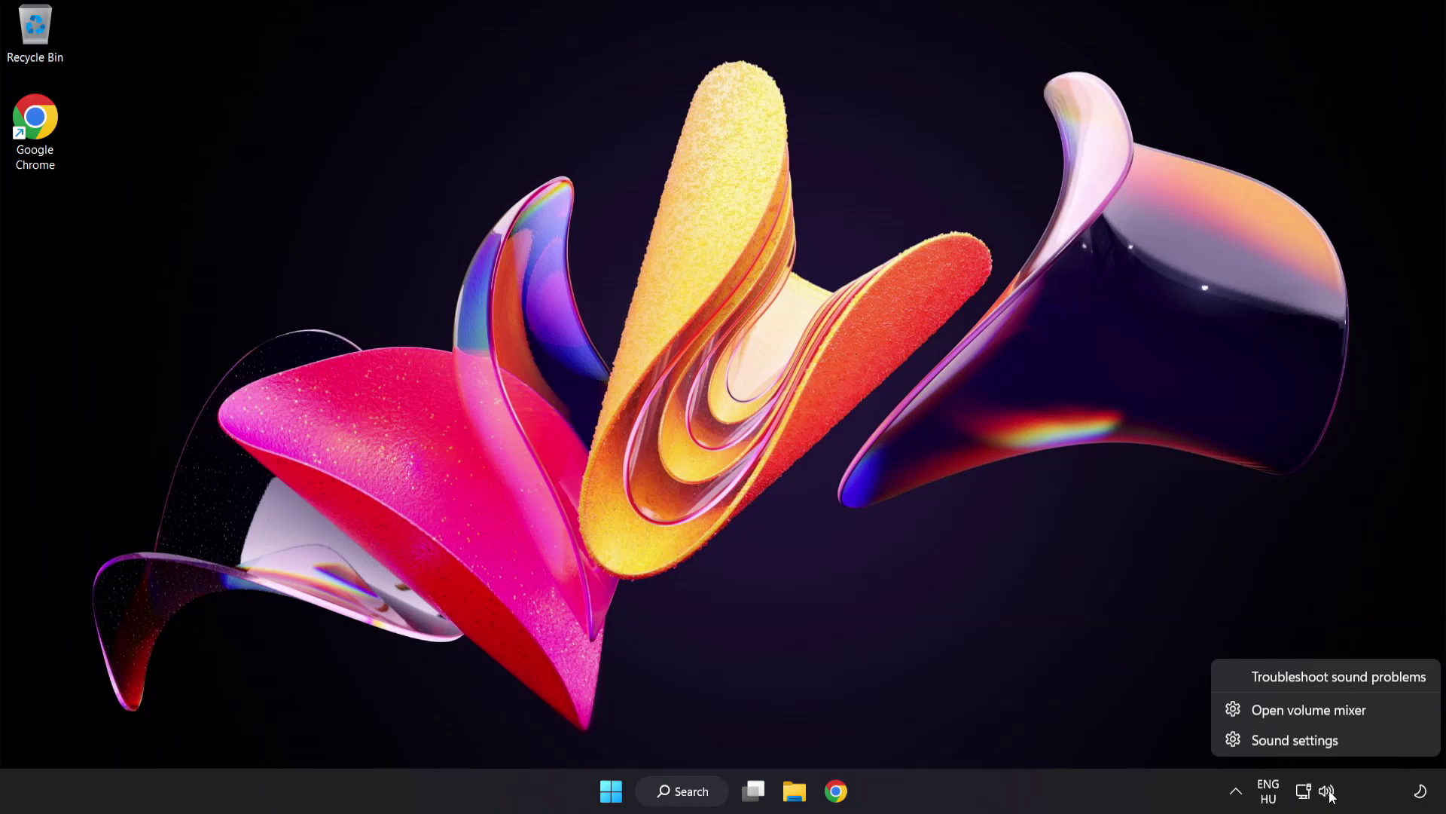
left_click(1342, 743)
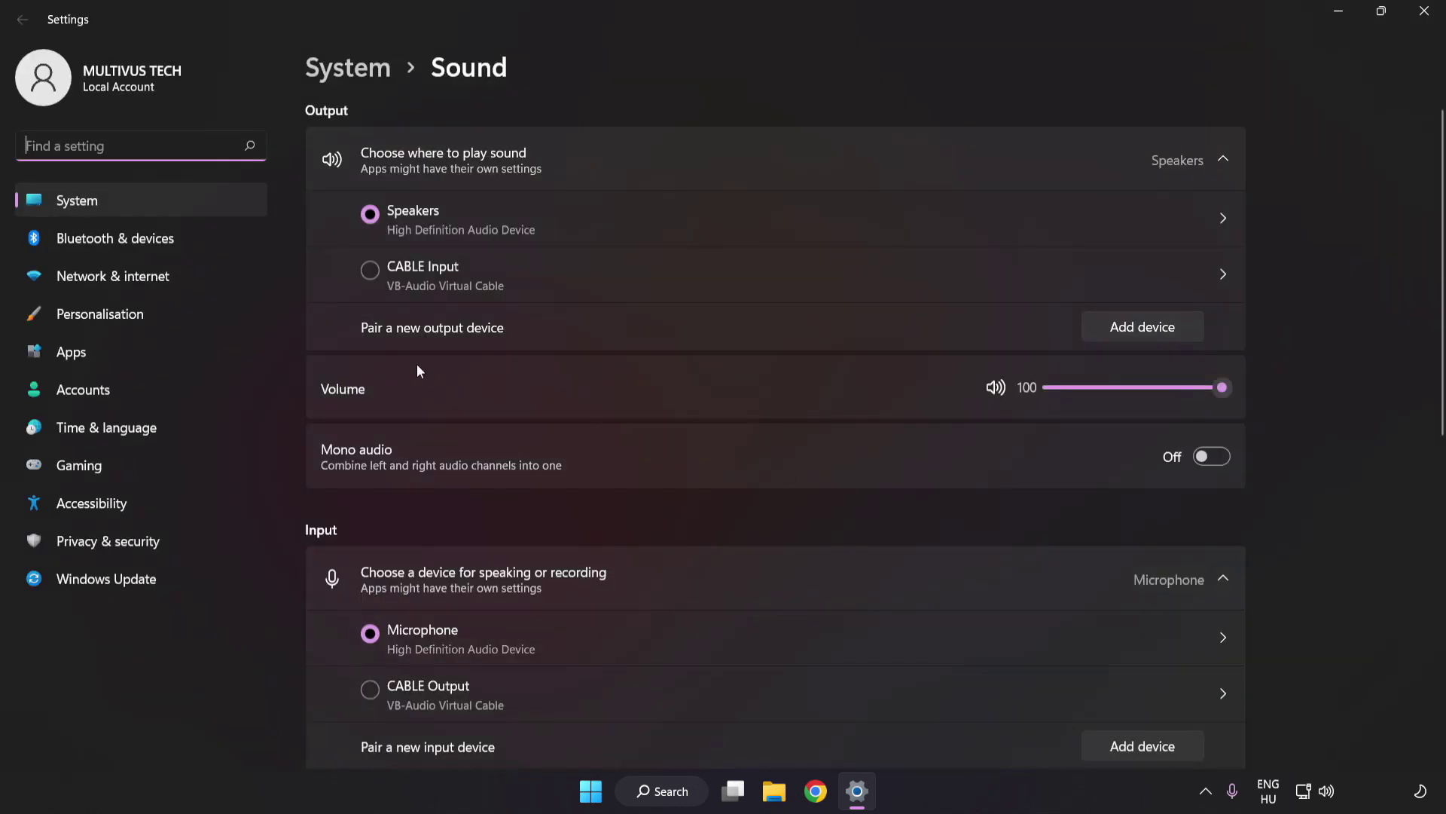
mouse_move(1210, 397)
left_mouse_down()
mouse_move(1162, 392)
mouse_move(1228, 393)
left_mouse_up()
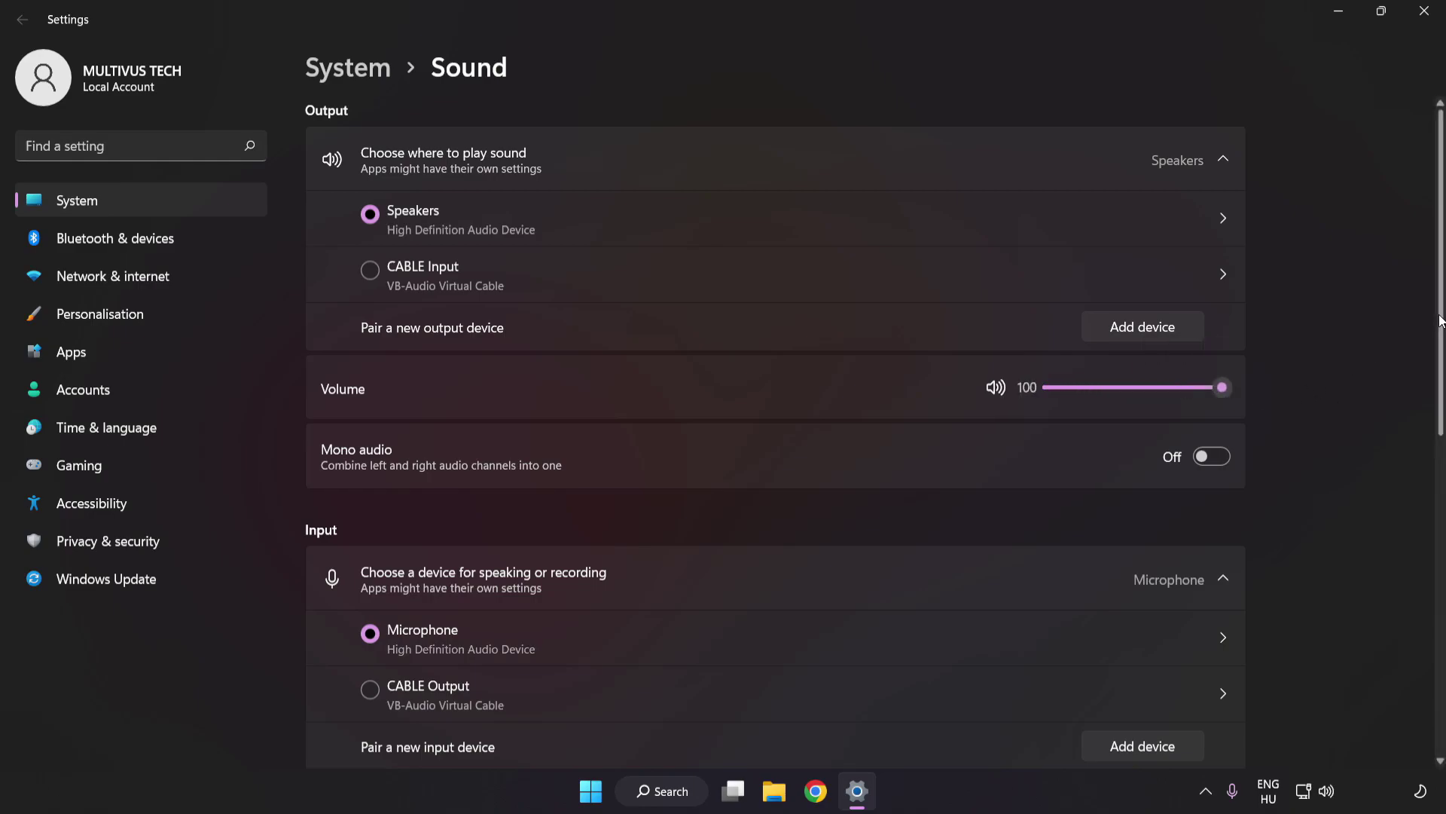
scroll(1424, 512, "down", 5)
scroll(1422, 512, "down", 3)
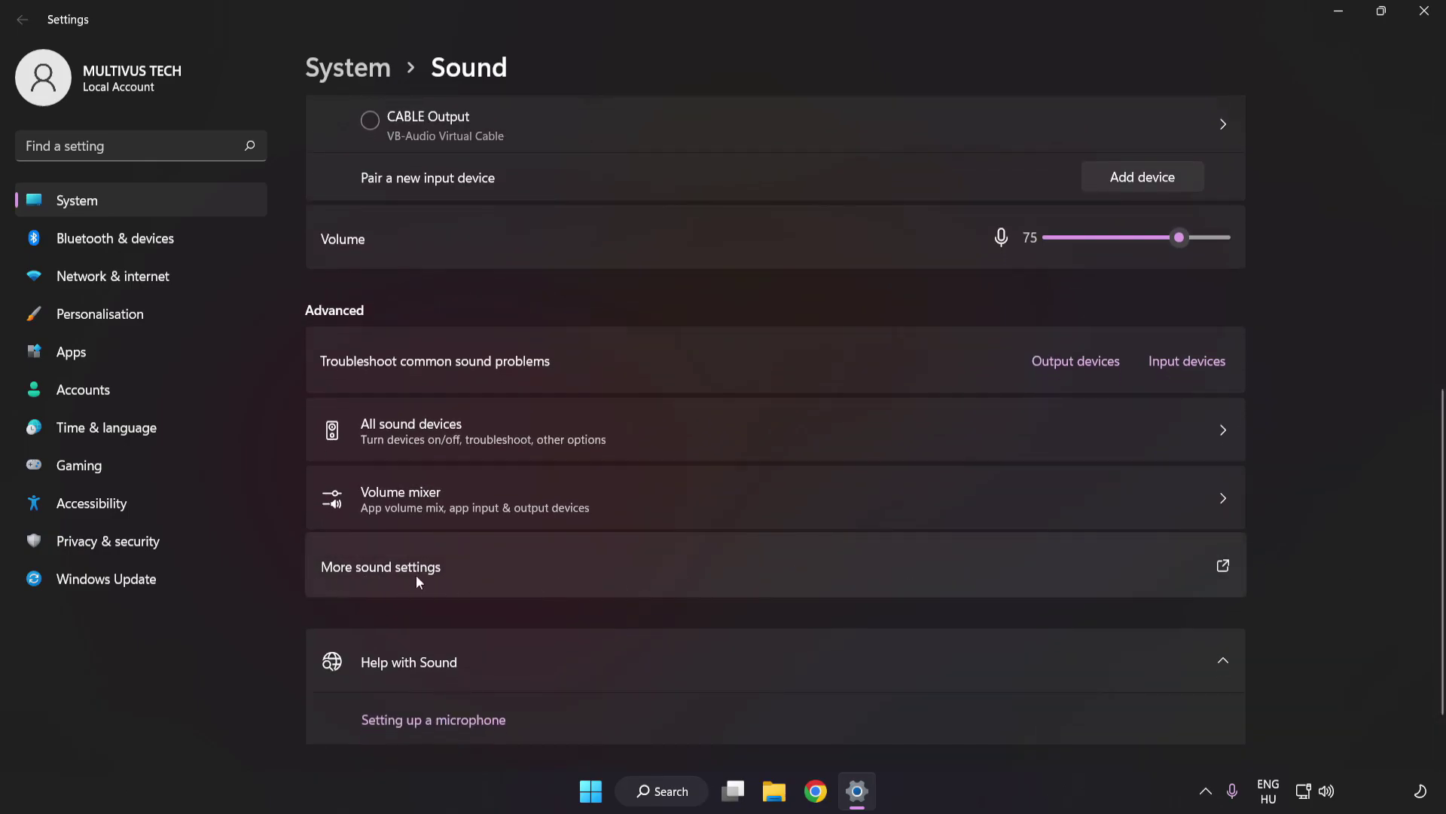
- Disable the CABLE Input playback device in the classic Sound panel and select Speakers
left_click(667, 568)
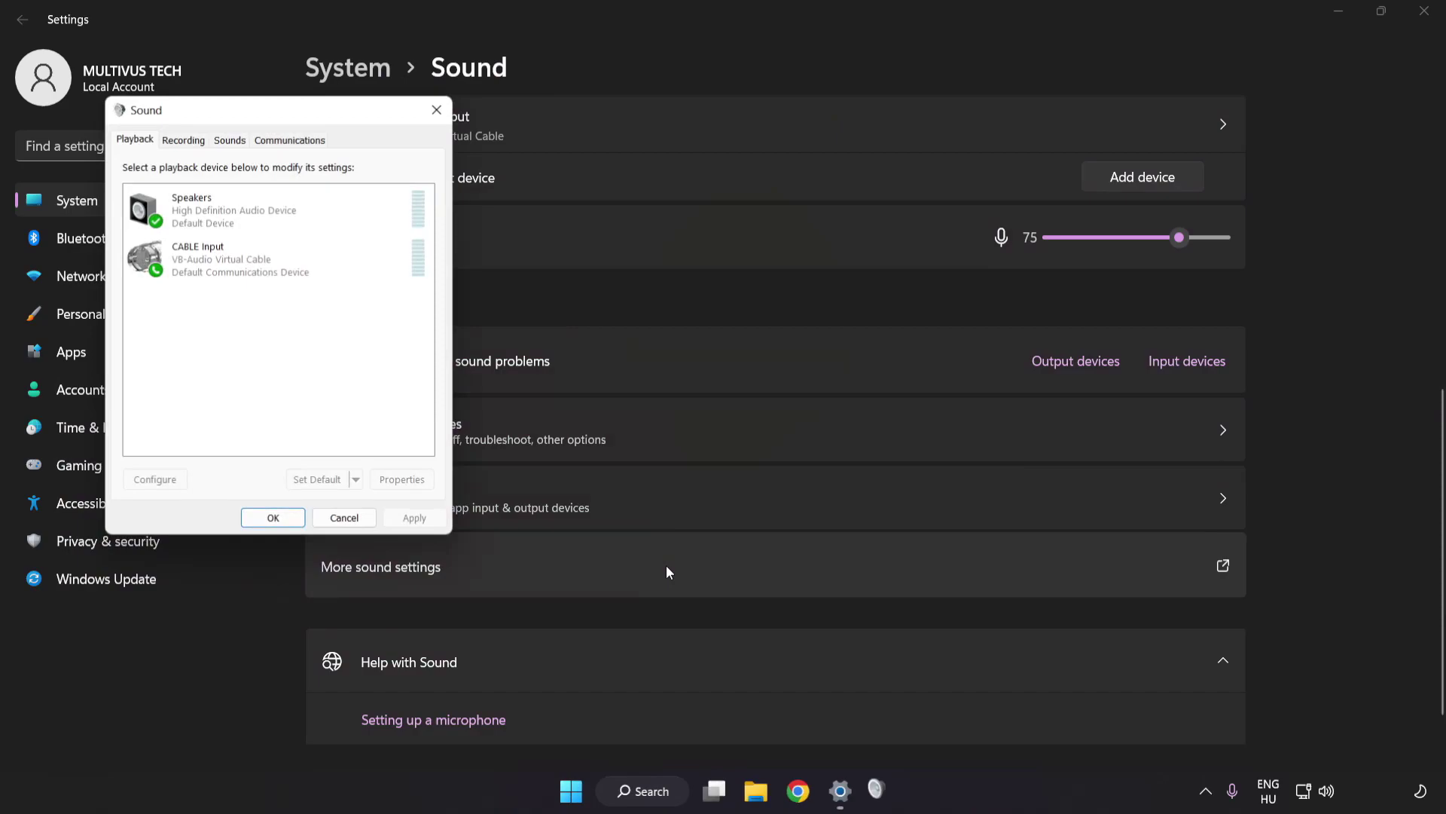
left_click_drag(282, 111, 721, 210)
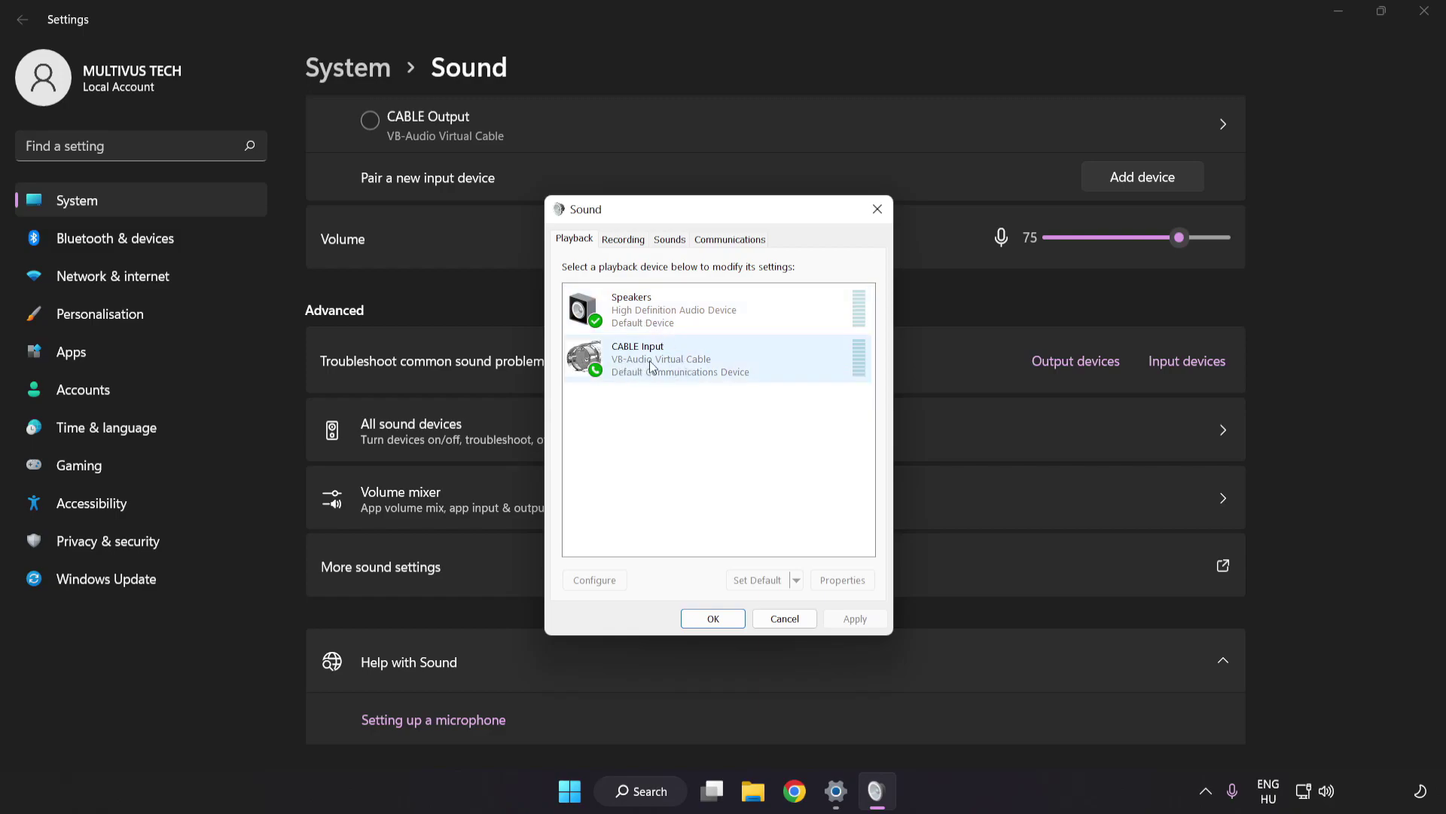
right_click(704, 361)
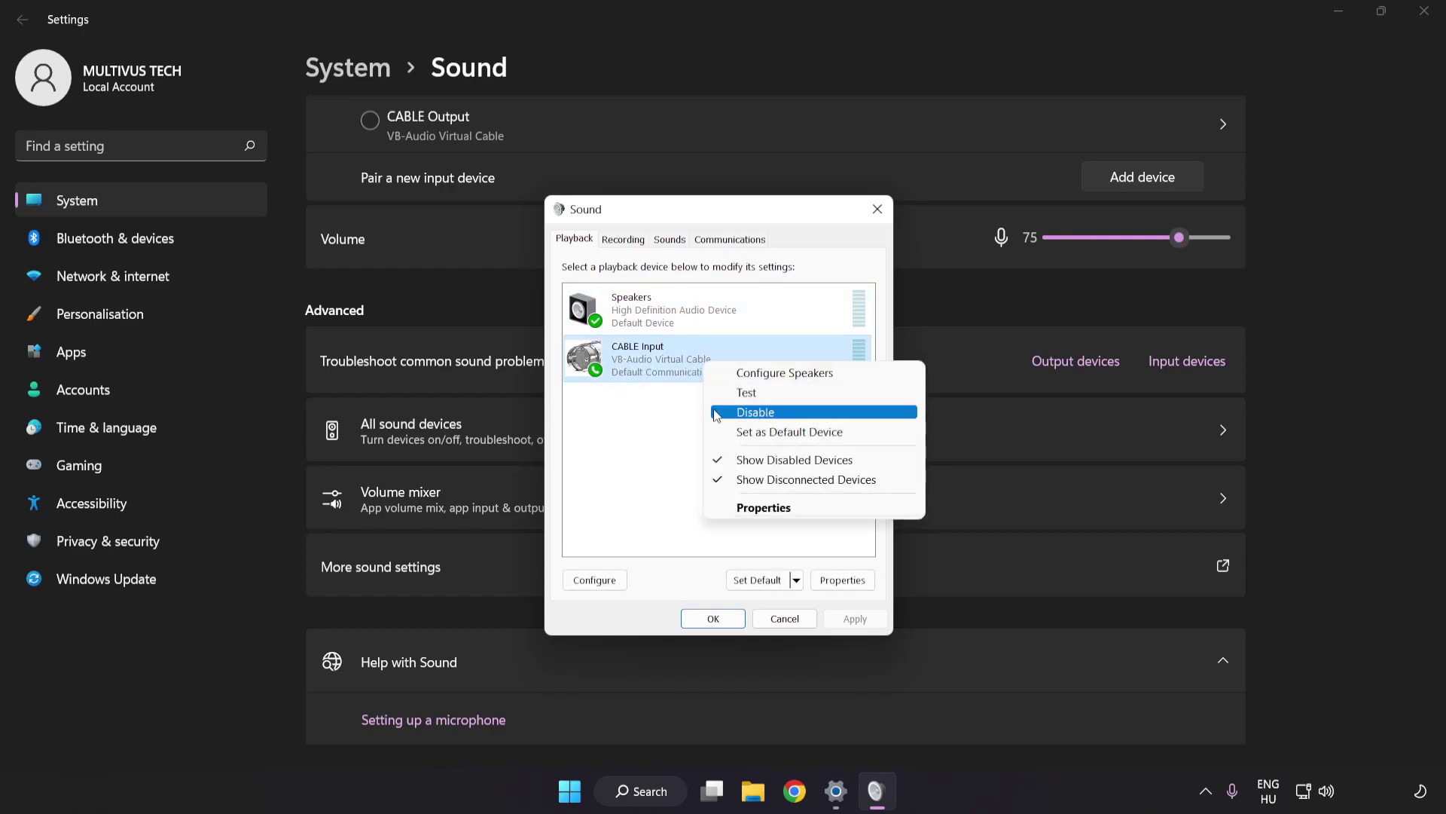
left_click(773, 413)
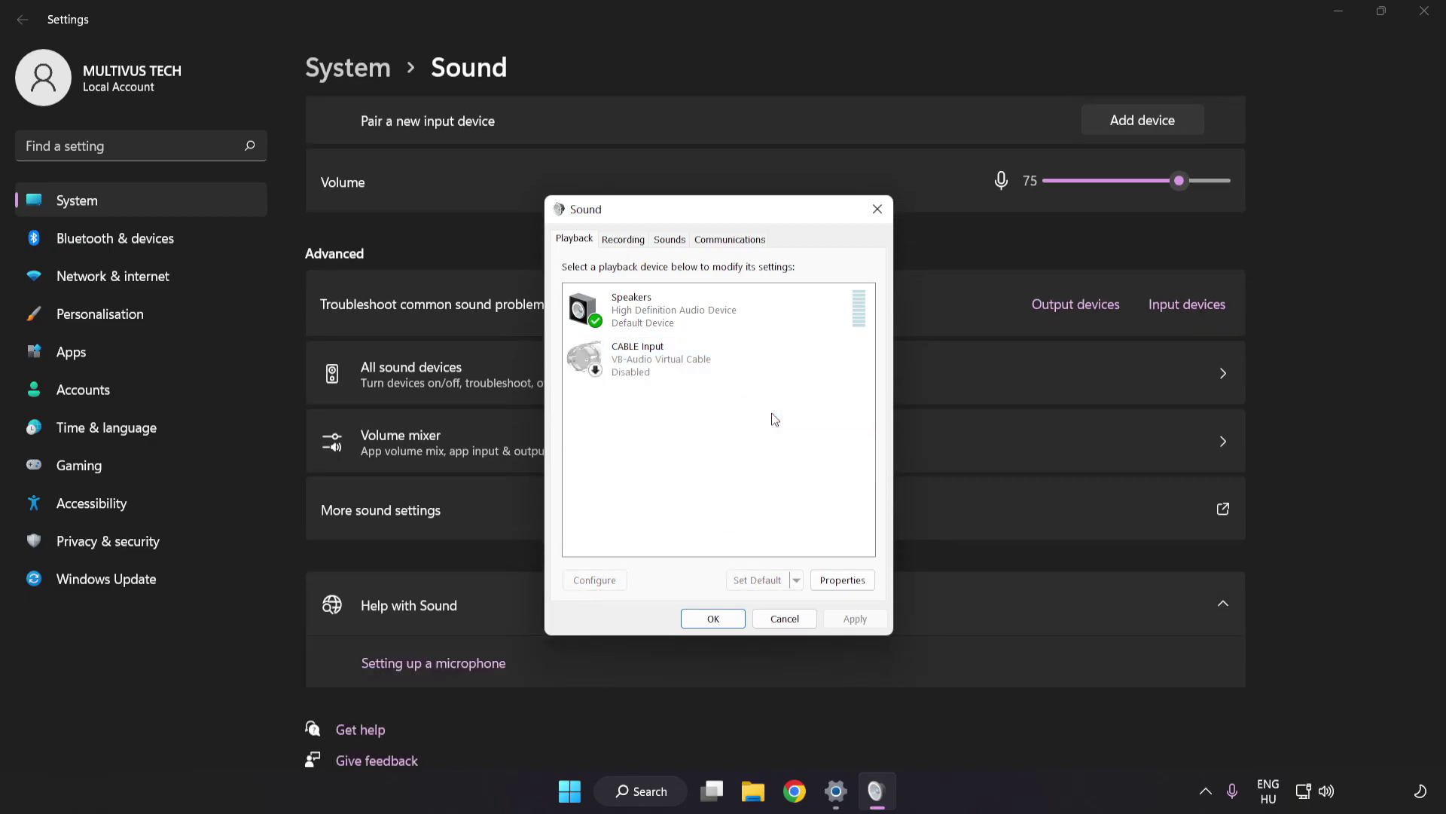
left_click(677, 317)
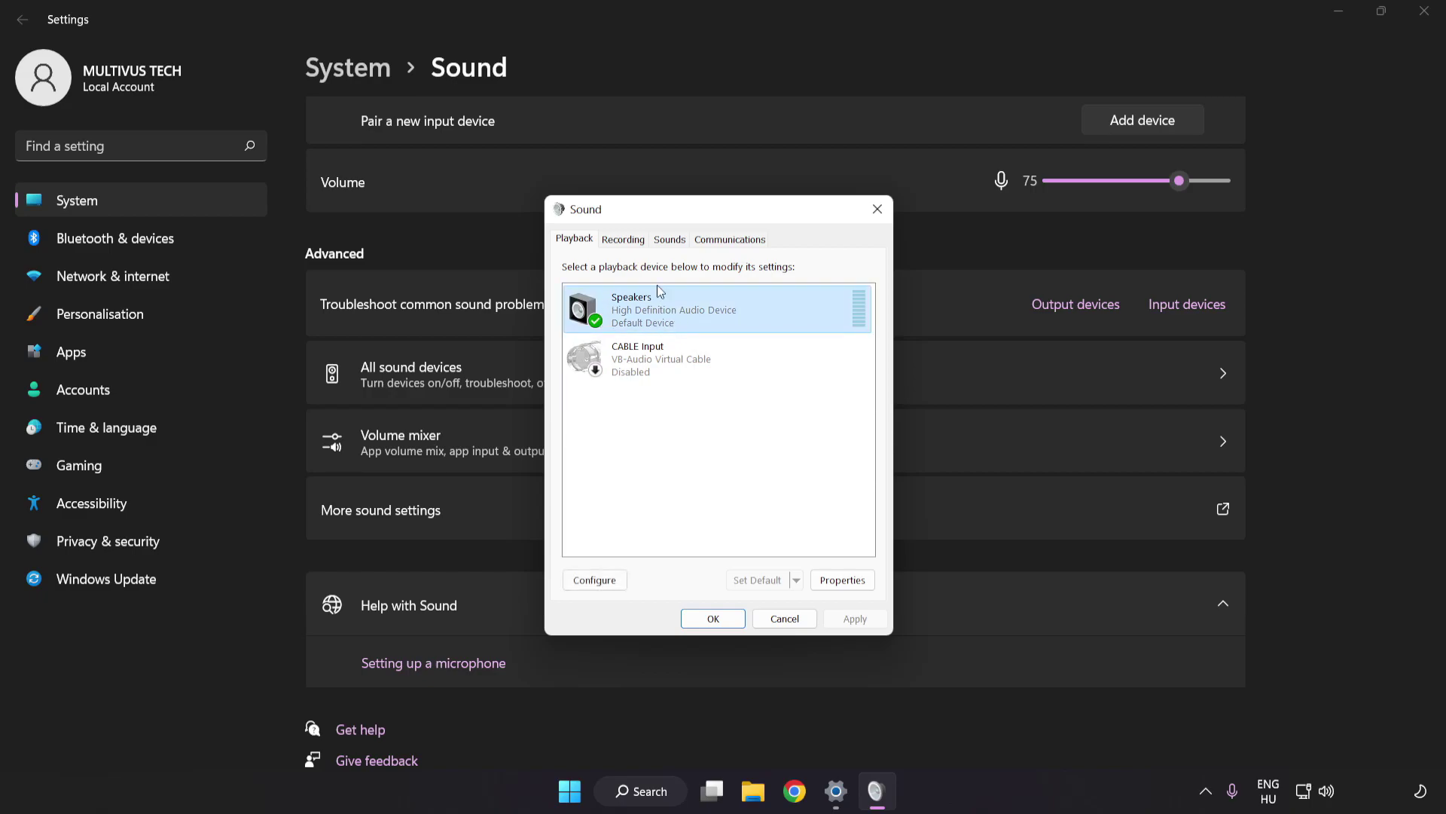
- Configure Speakers as 7.1 Surround with all optional and full-range speakers enabled
right_click(754, 313)
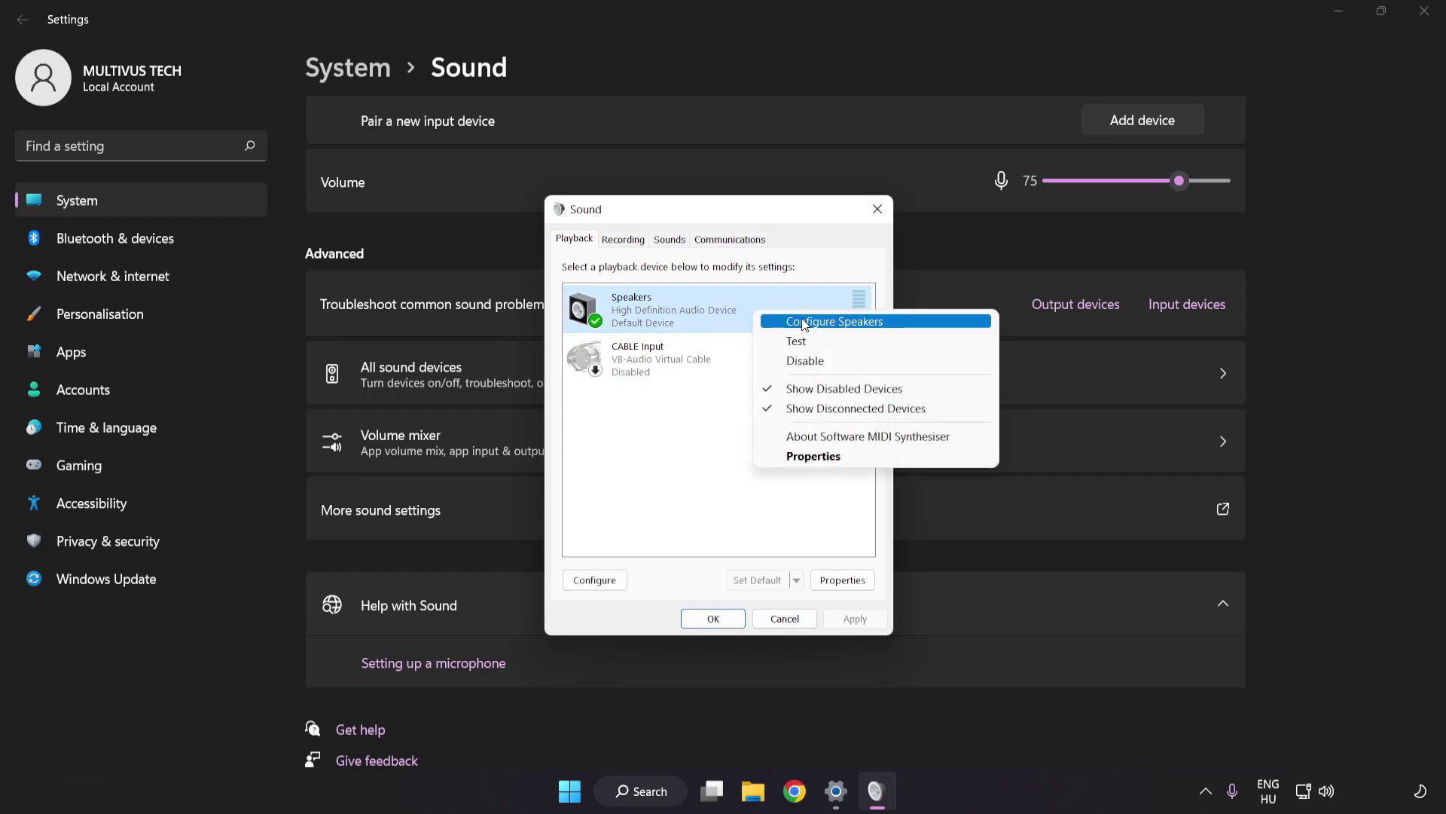
left_click(899, 329)
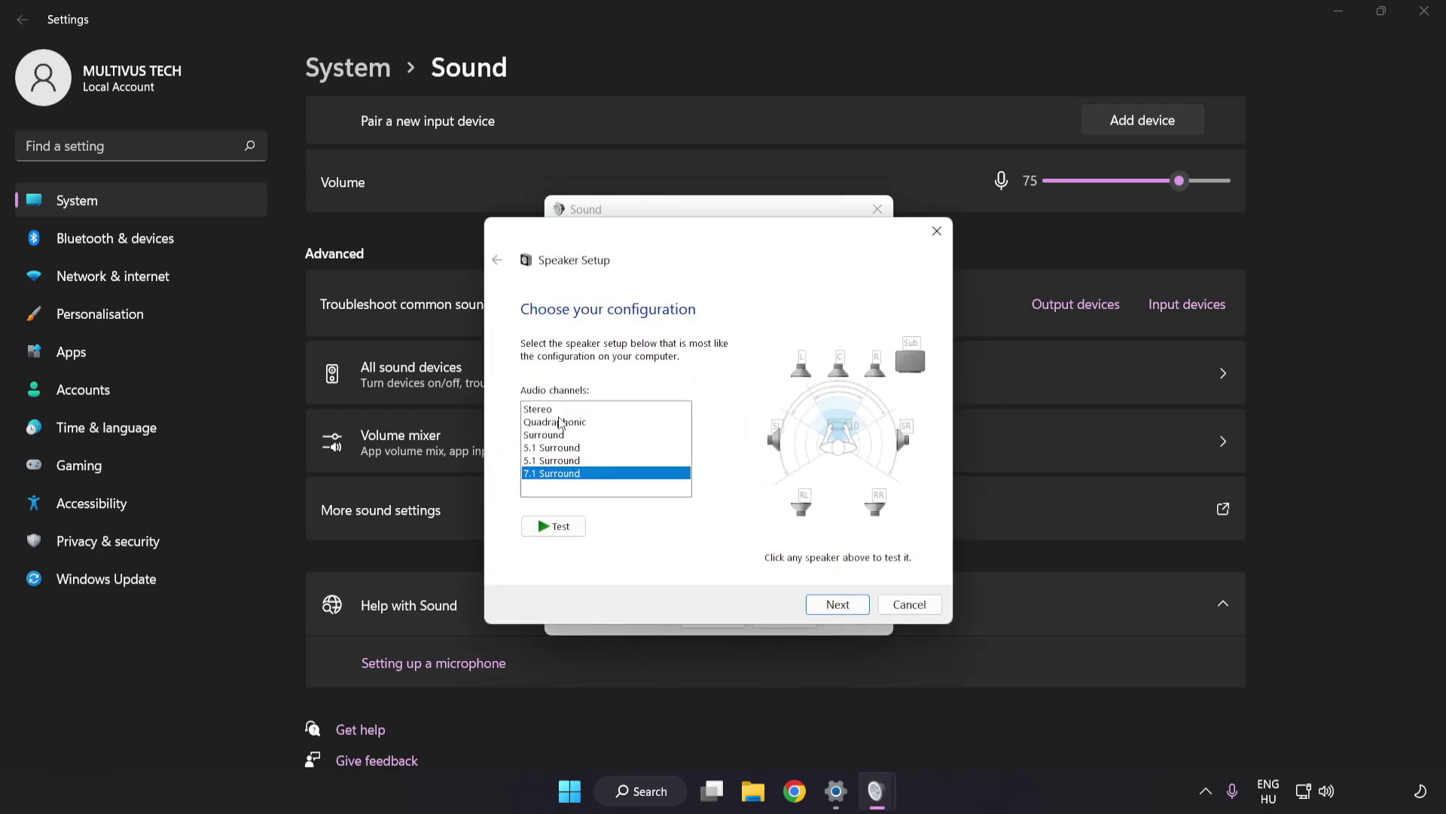
left_click(538, 408)
left_click(560, 460)
left_click(560, 473)
left_click(840, 609)
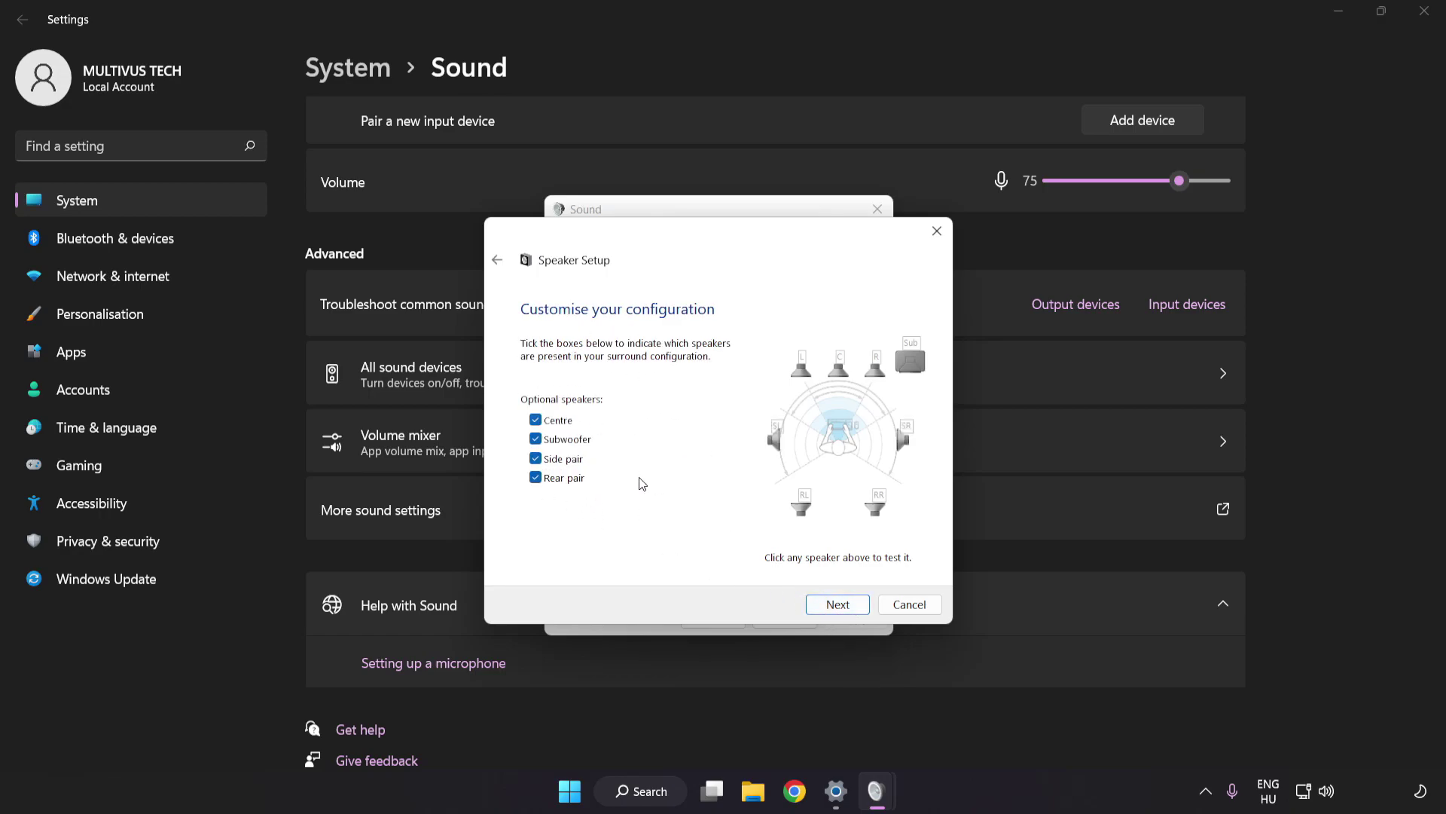
left_click(837, 604)
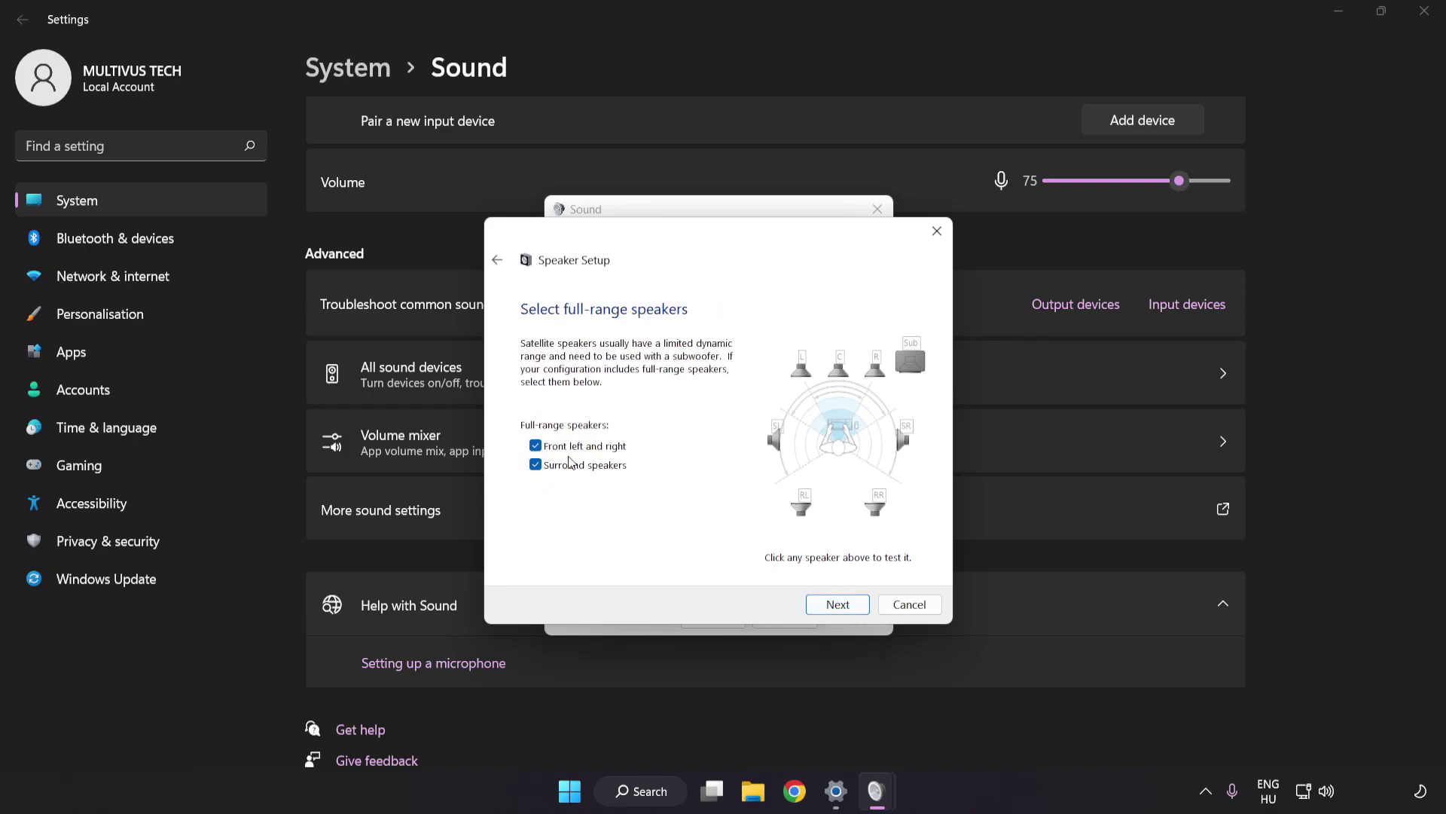
left_click(829, 606)
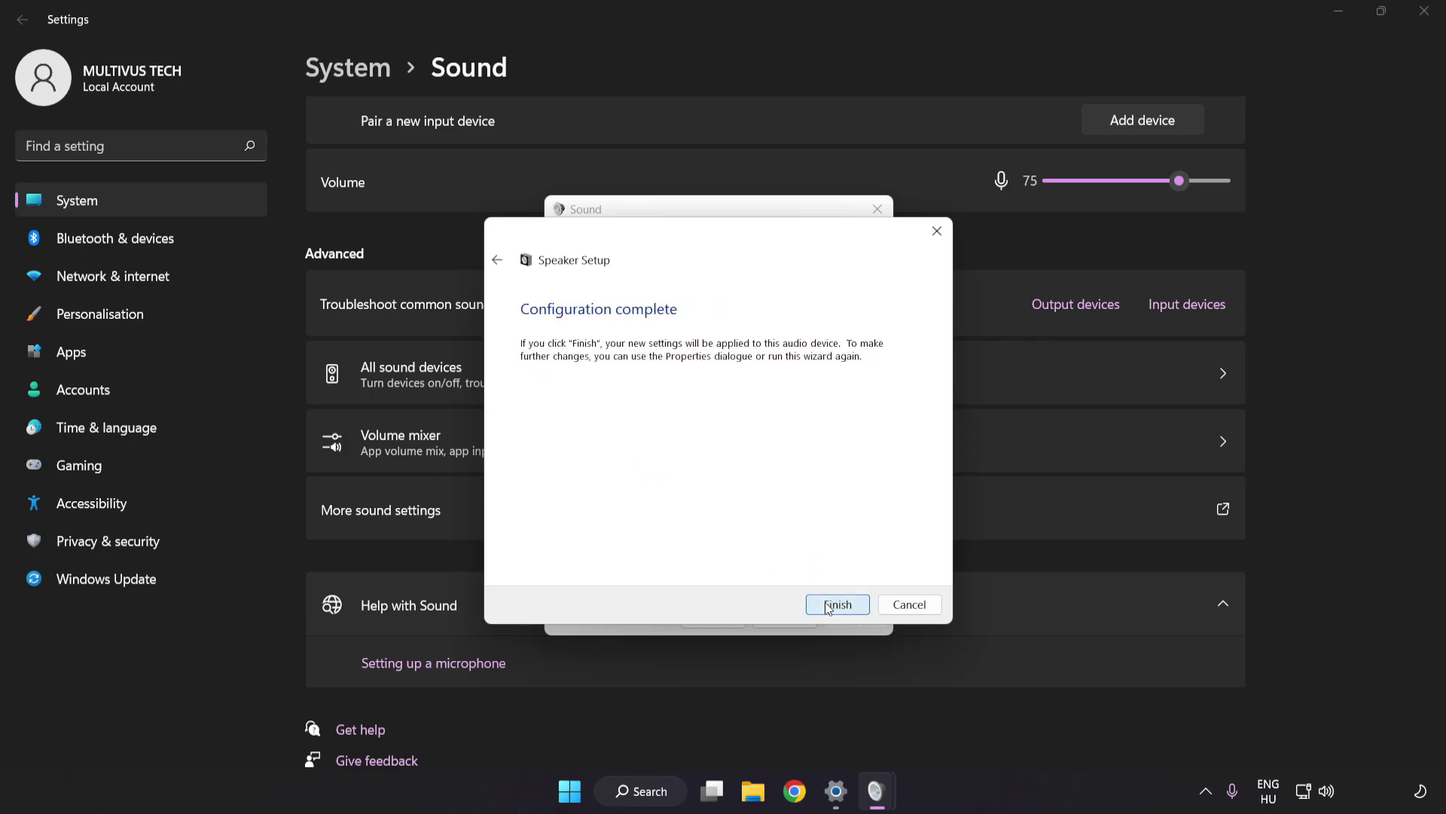
left_click(837, 605)
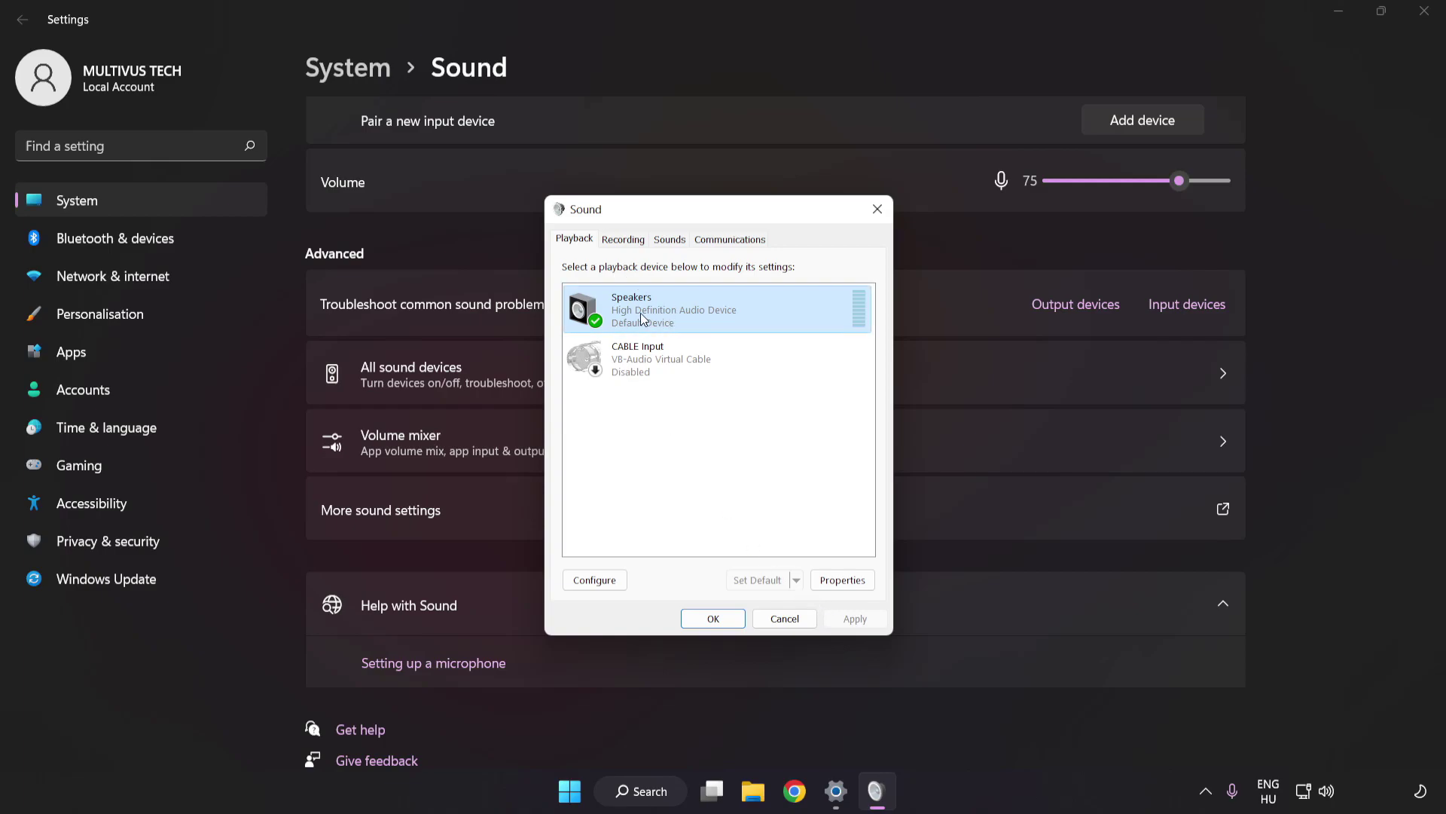
- Disable all enhancements in Speakers Properties and apply the change
left_click(851, 591)
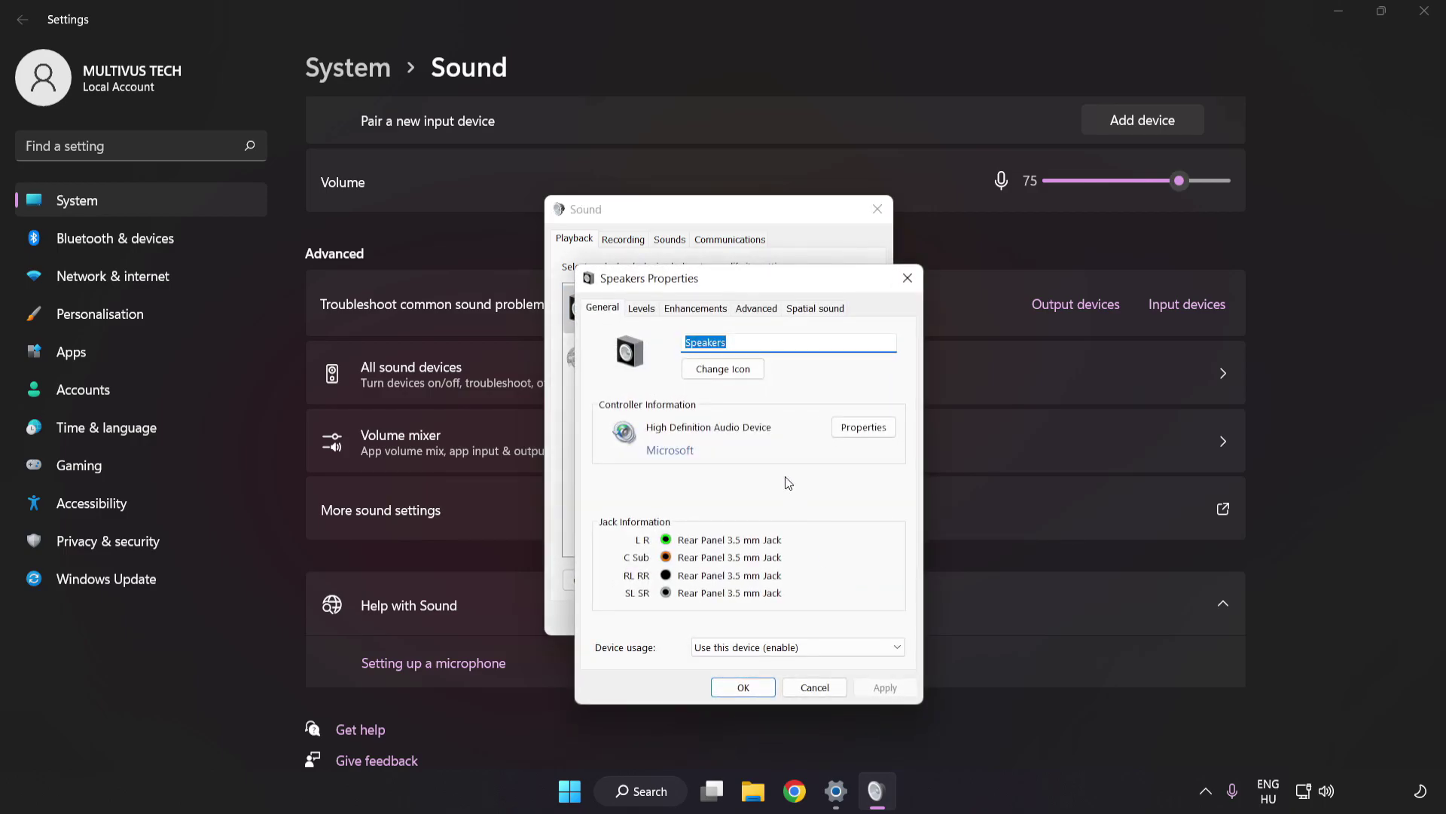
left_click_drag(721, 250, 711, 227)
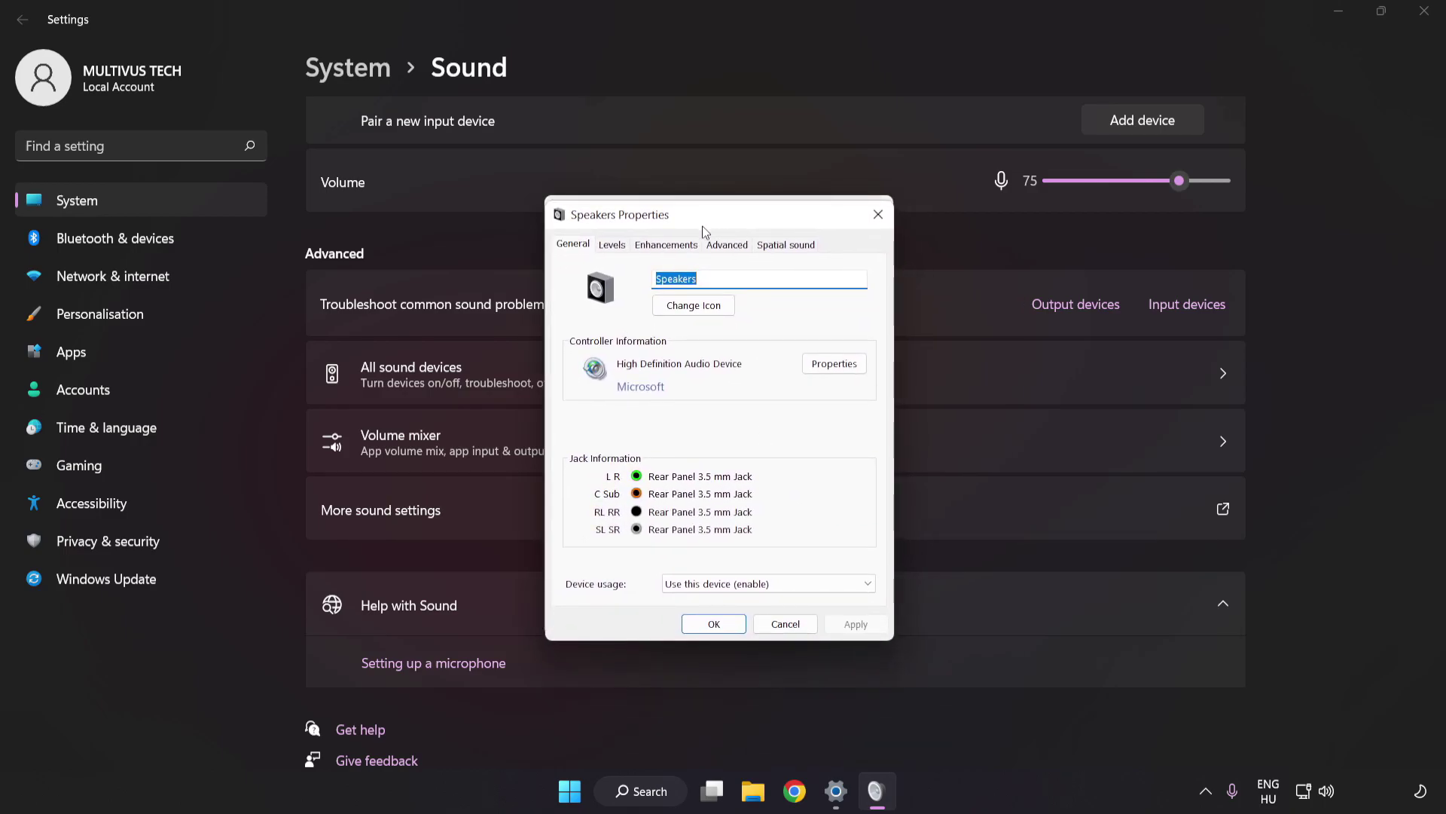
left_click(656, 246)
left_click(576, 322)
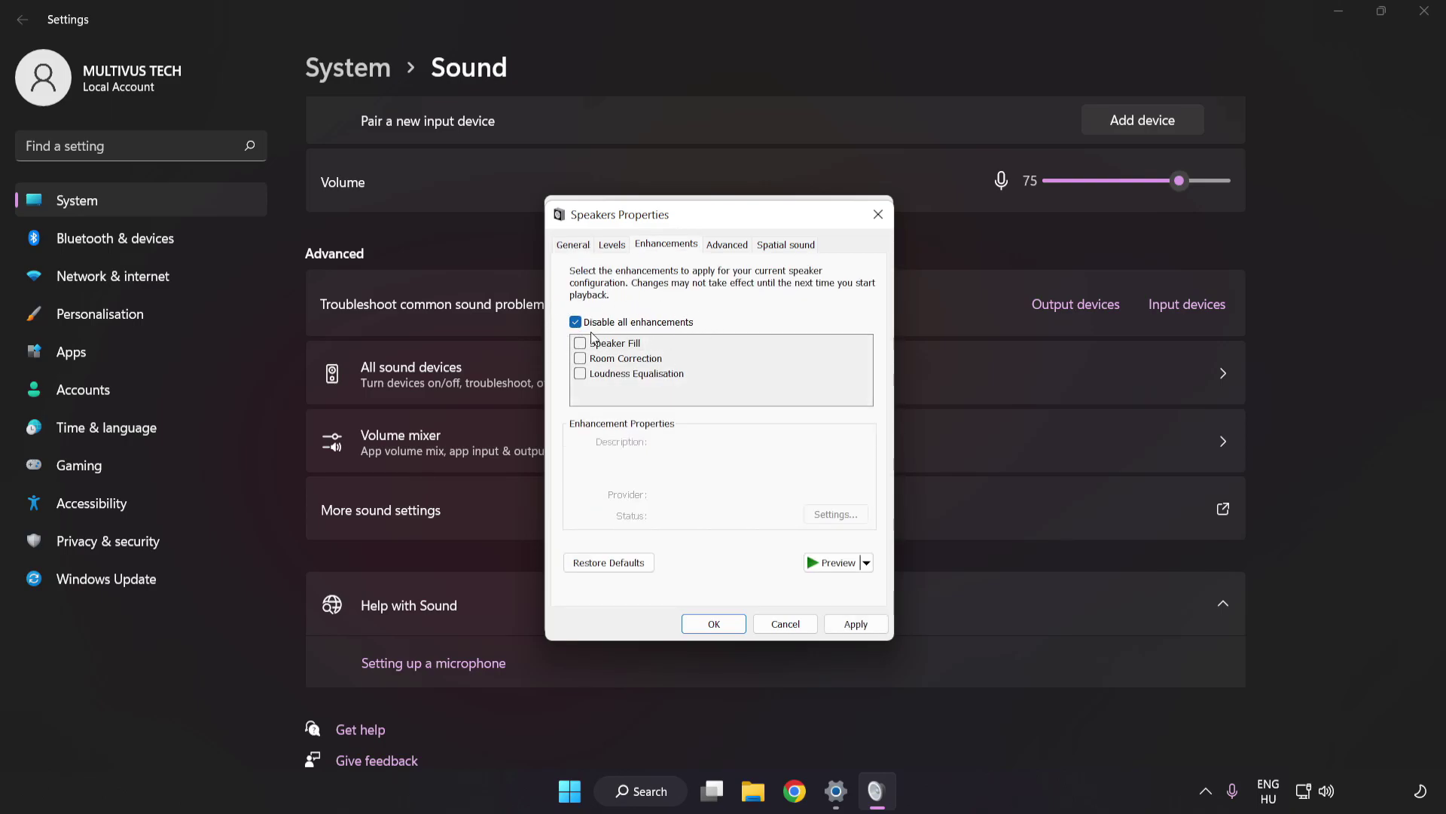
left_click(856, 625)
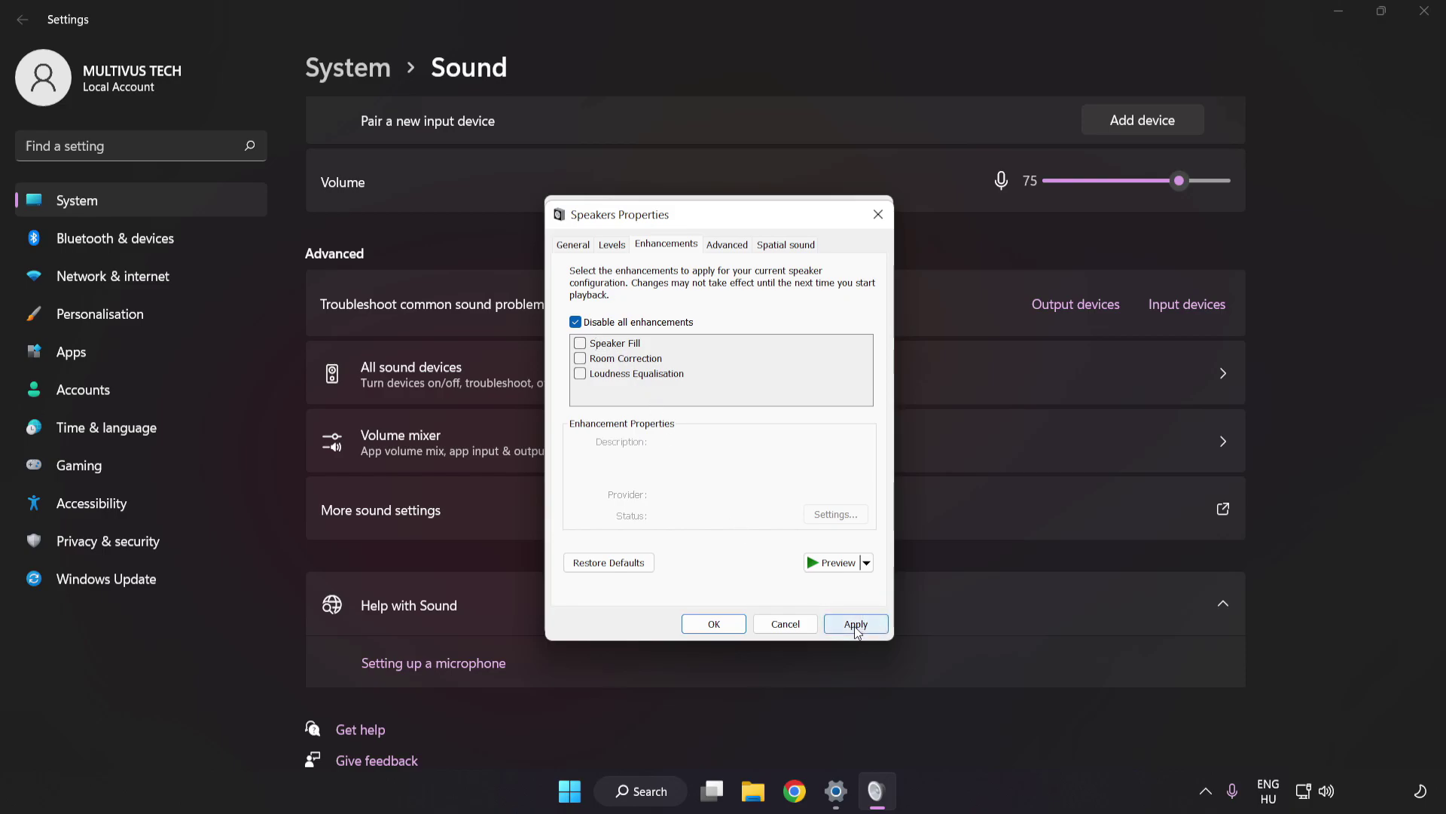
- Keep 16 bit, 48000 Hz (DVD Quality) as default format, confirm both dialogs, and close Settings
left_click(721, 246)
left_click(724, 337)
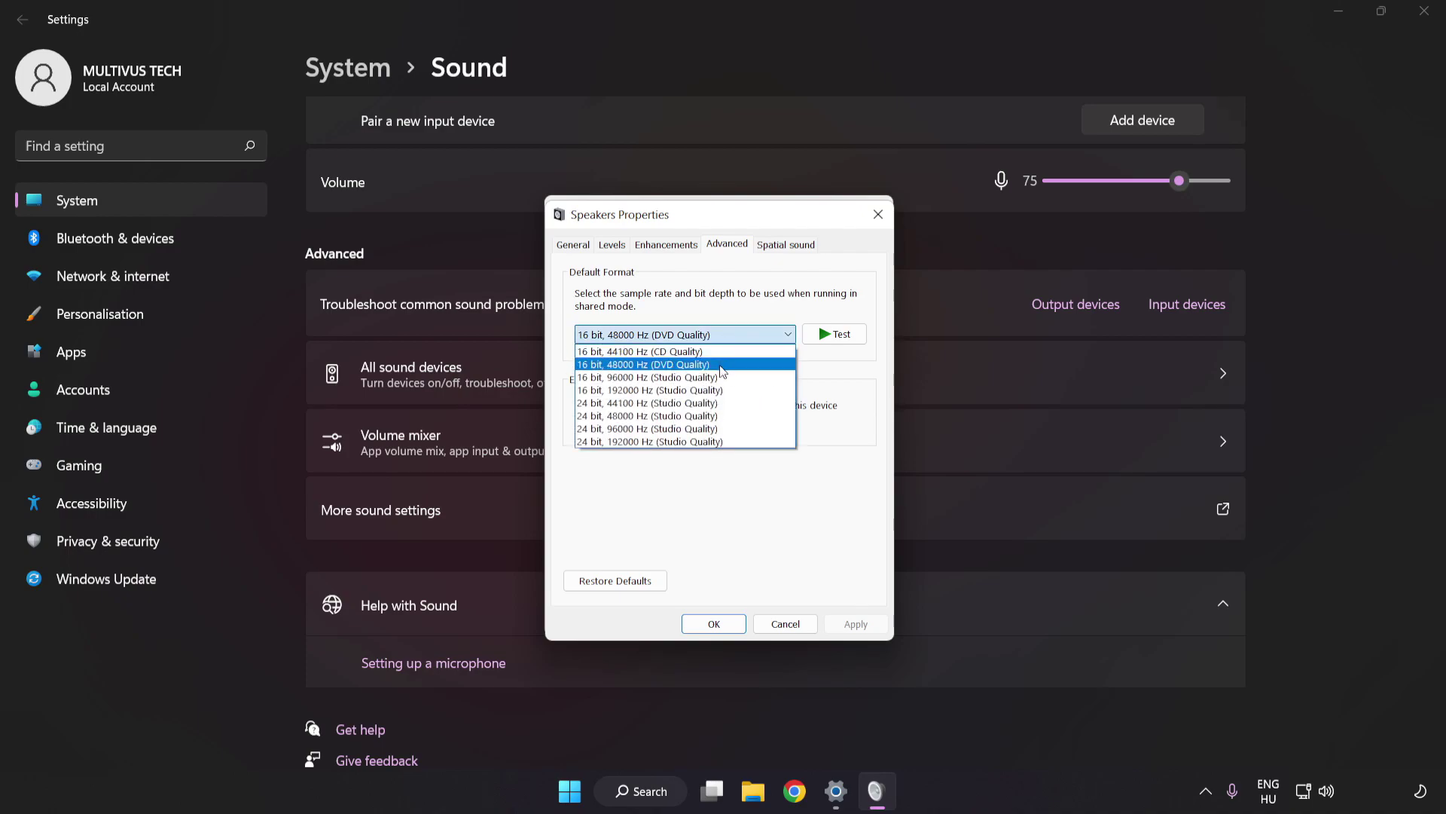
left_click(723, 365)
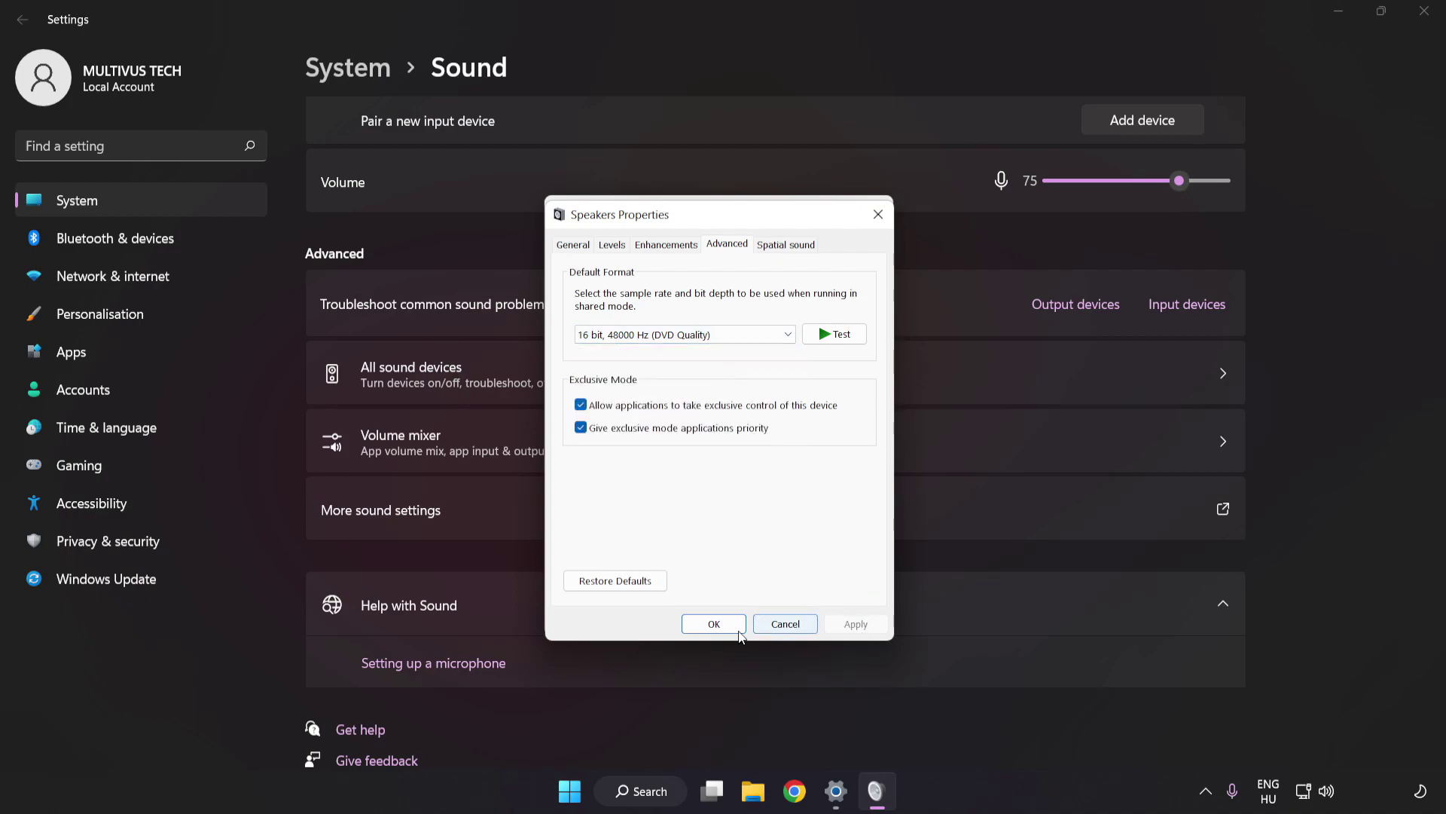
left_click(713, 624)
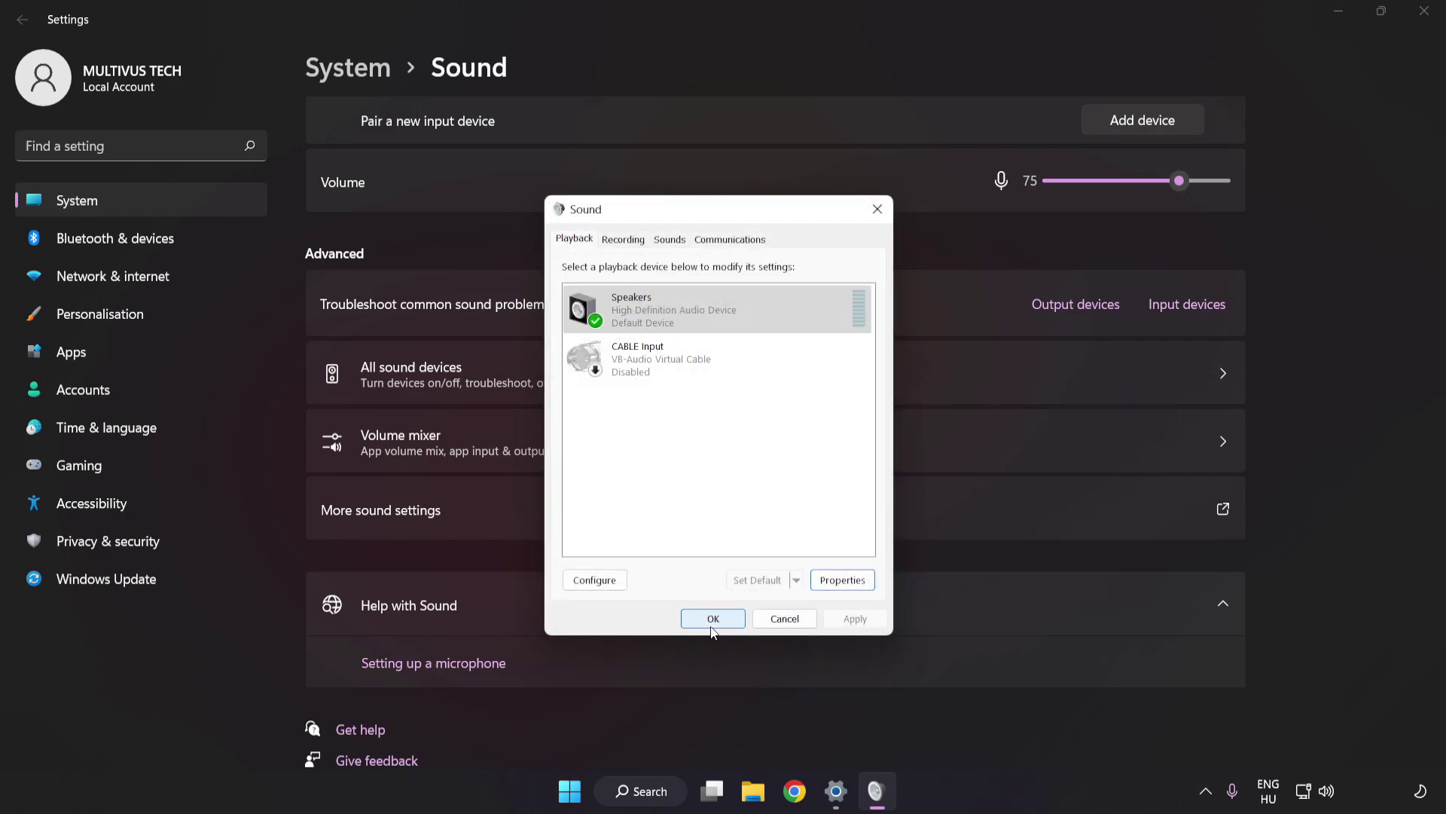
left_click(712, 622)
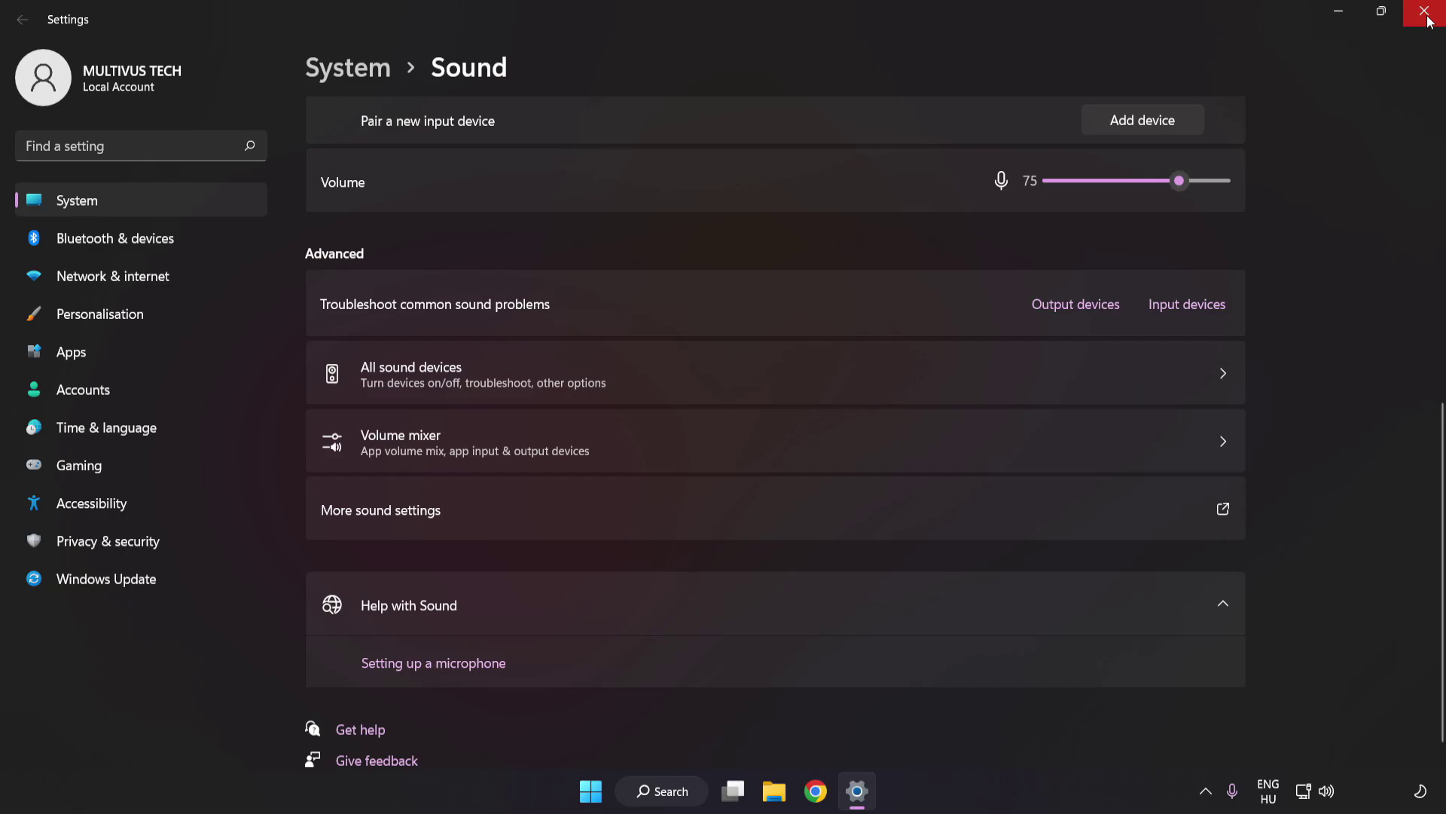
left_click(1426, 15)
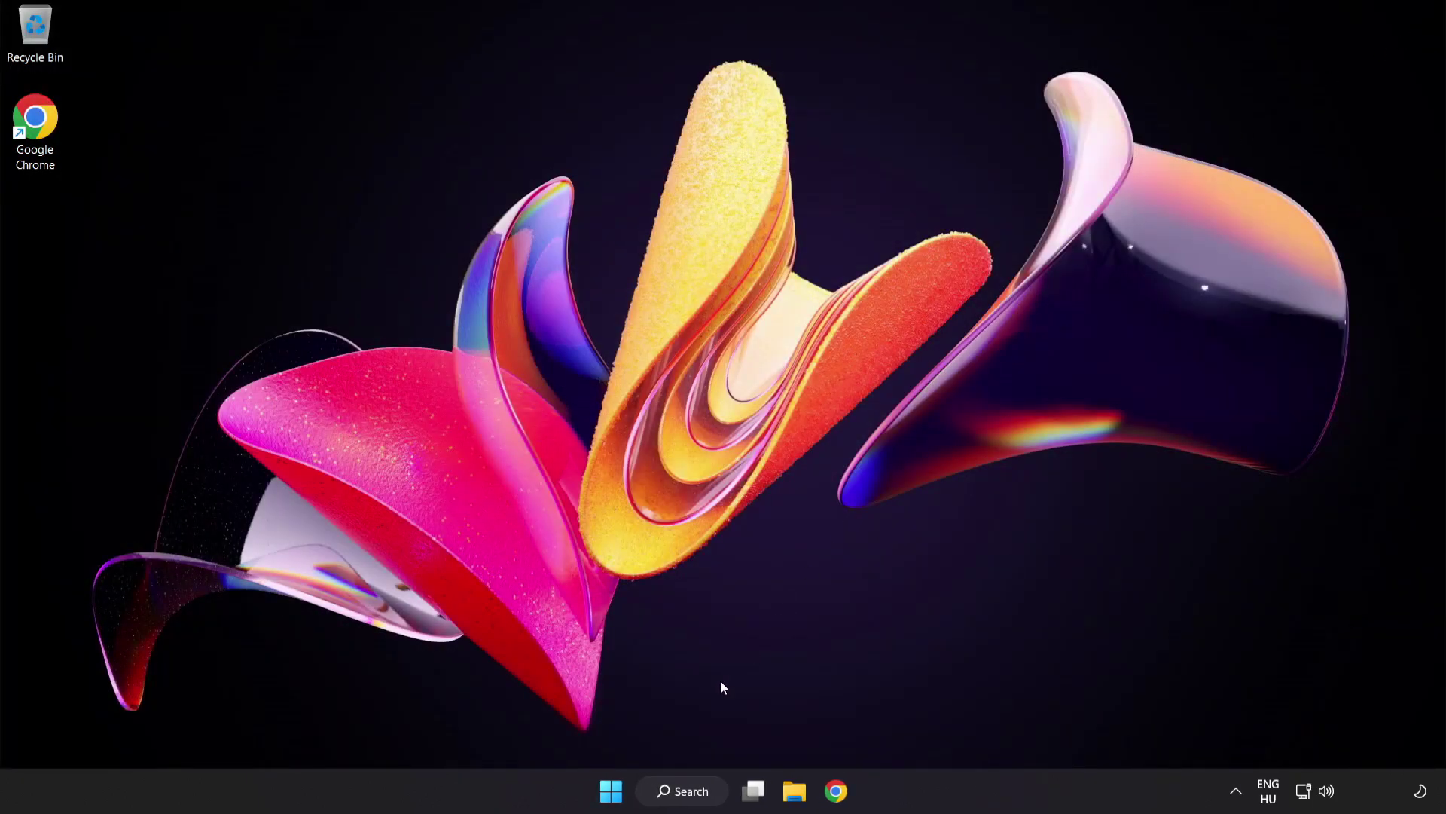
- Search the Start menu for 'device manager' to bring up Device Manager as best match
left_click(610, 791)
left_click(956, 727)
left_click(689, 797)
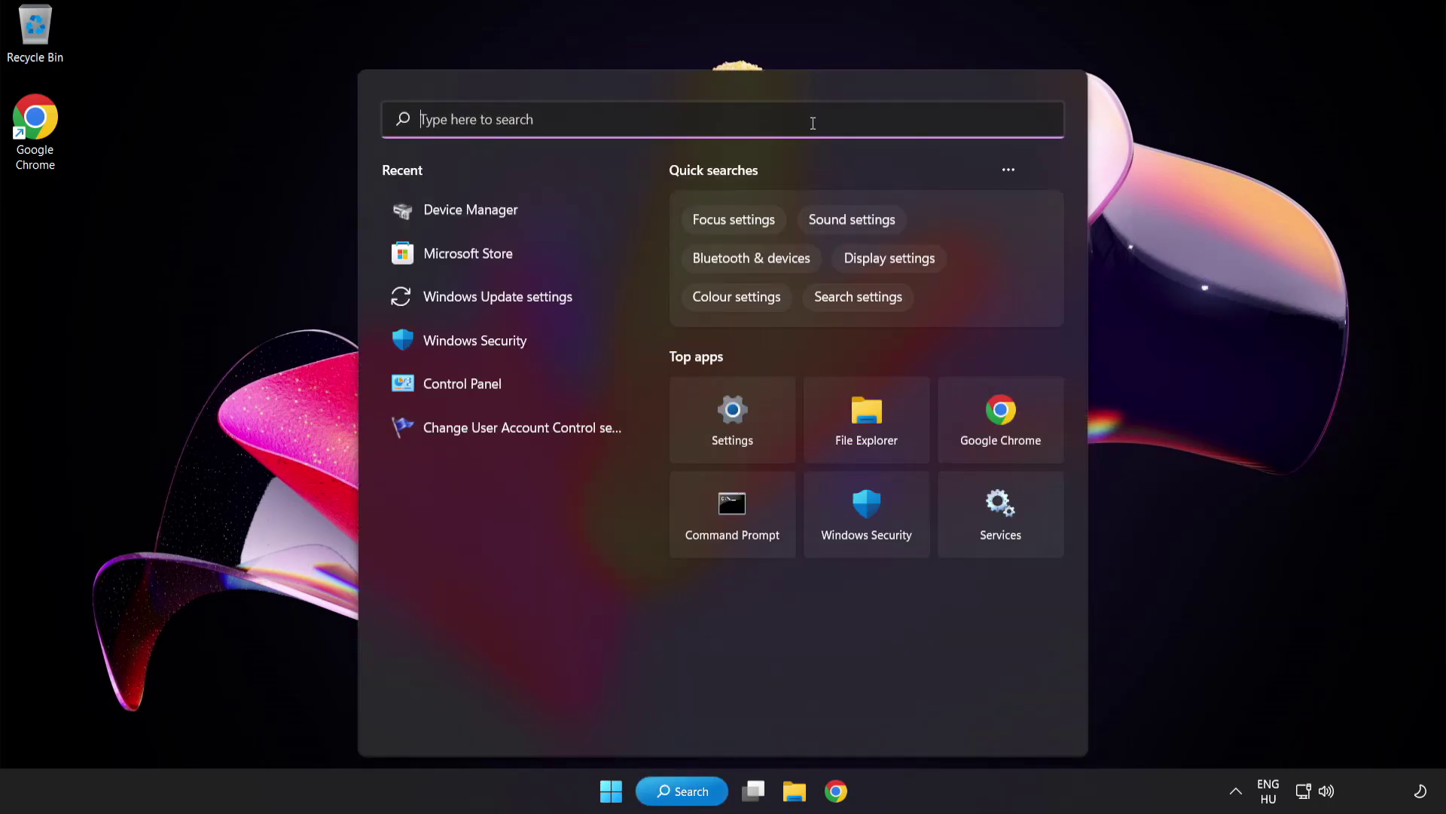
type("device mana")
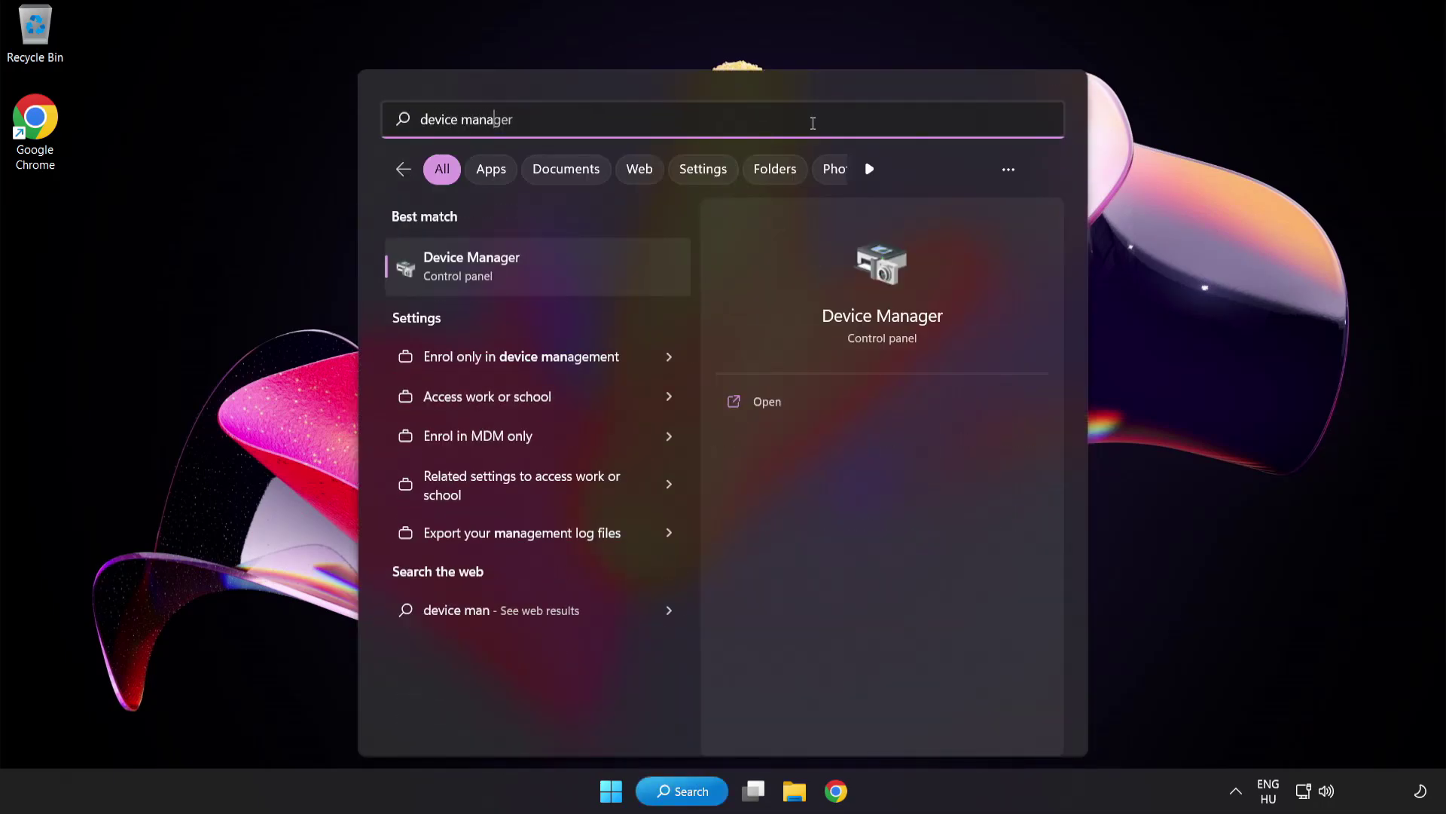
type("ger")
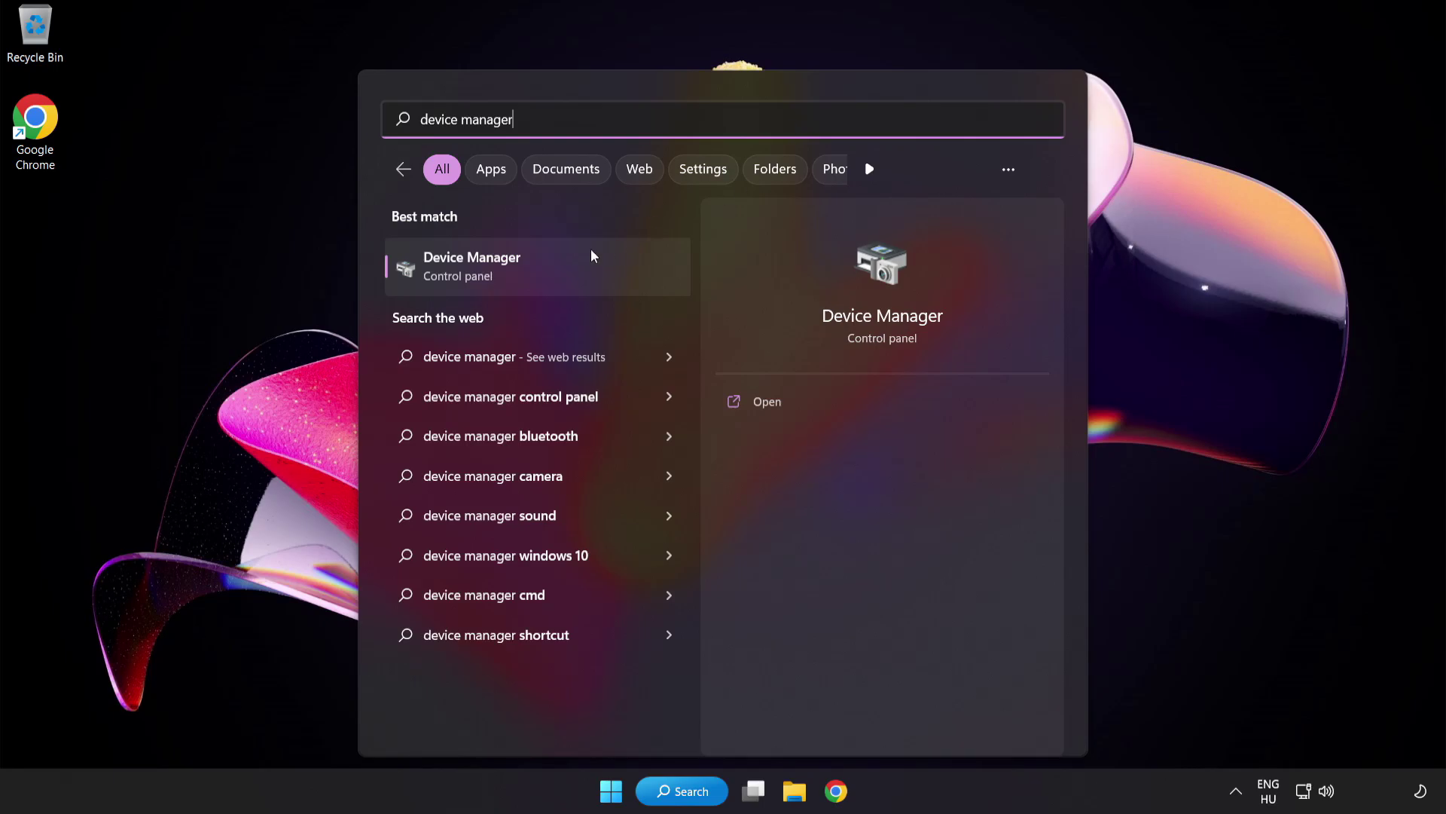
- Open Device Manager, expand Sound, video and game controllers, and bring up High Definition Audio Device's actions
left_click(561, 268)
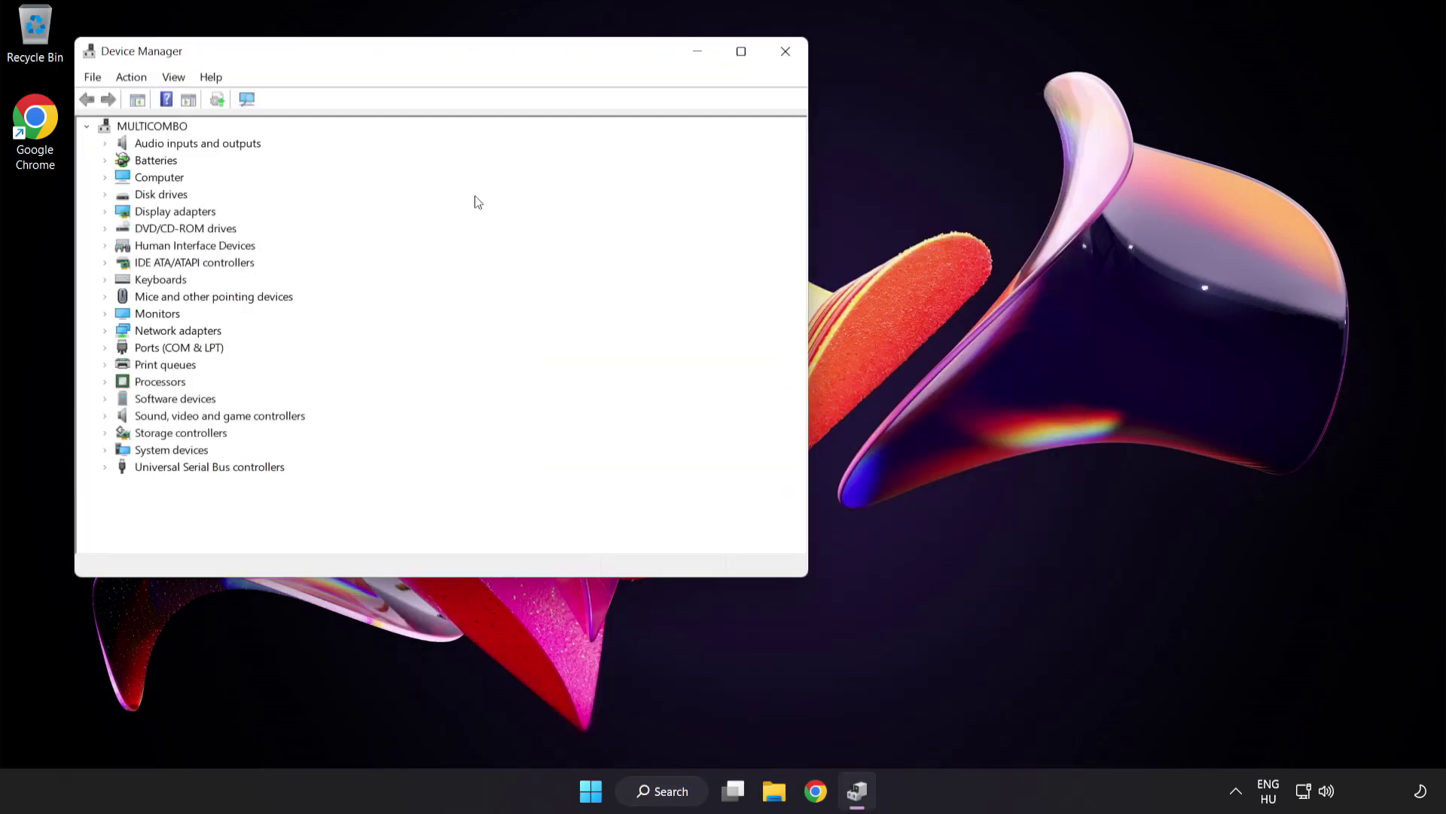
left_click_drag(422, 62, 690, 159)
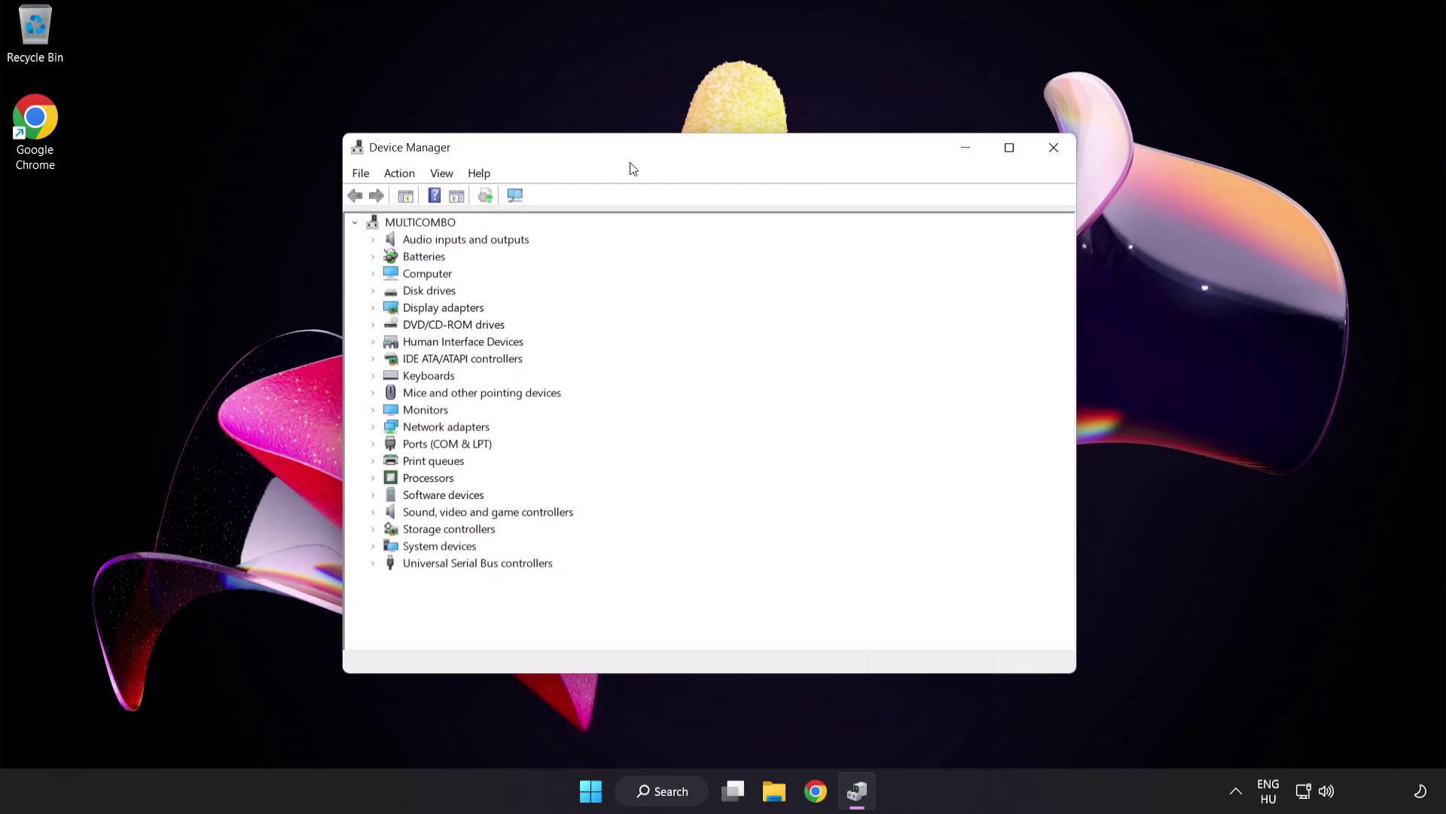
left_click(393, 514)
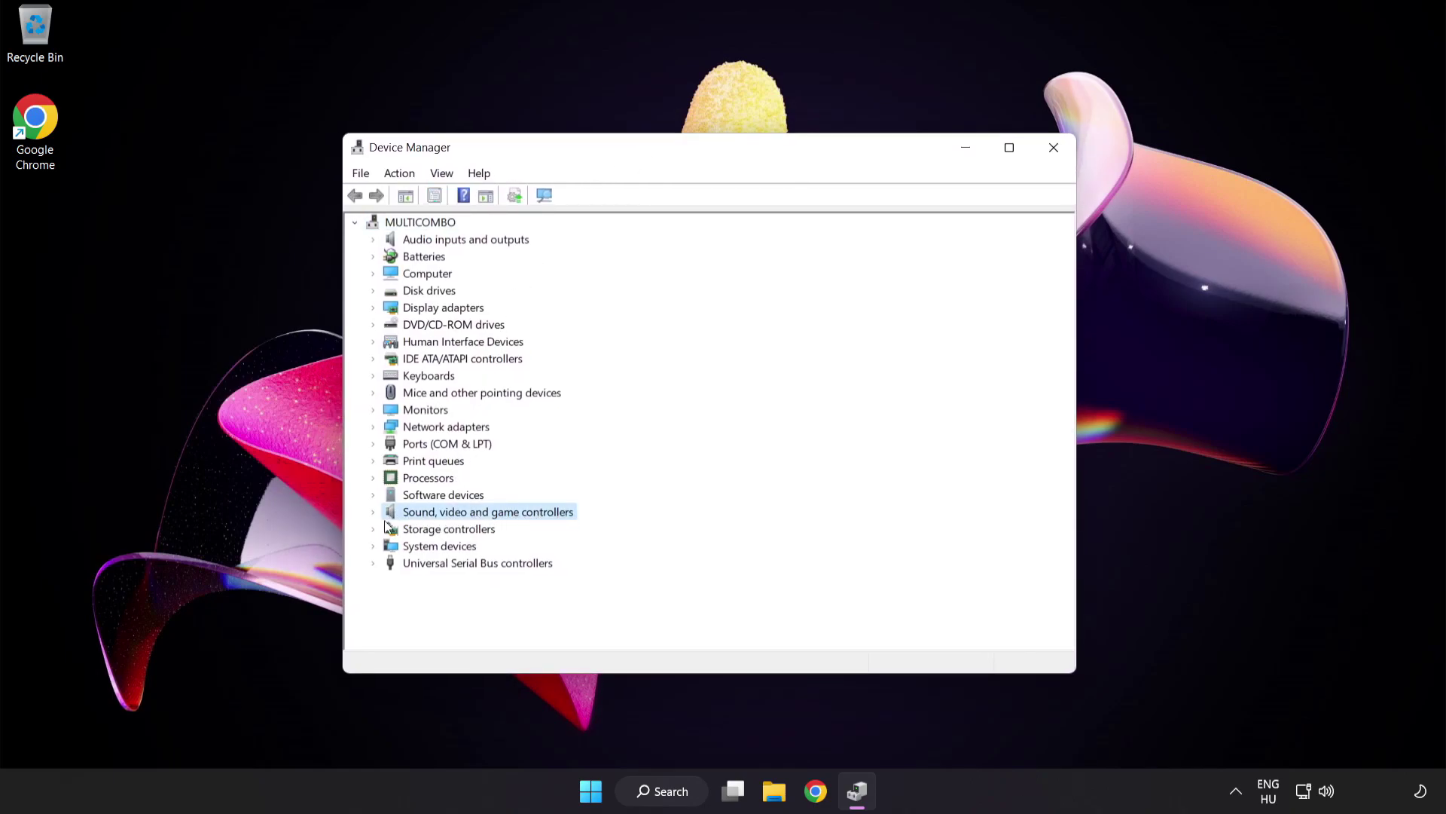
left_click(373, 514)
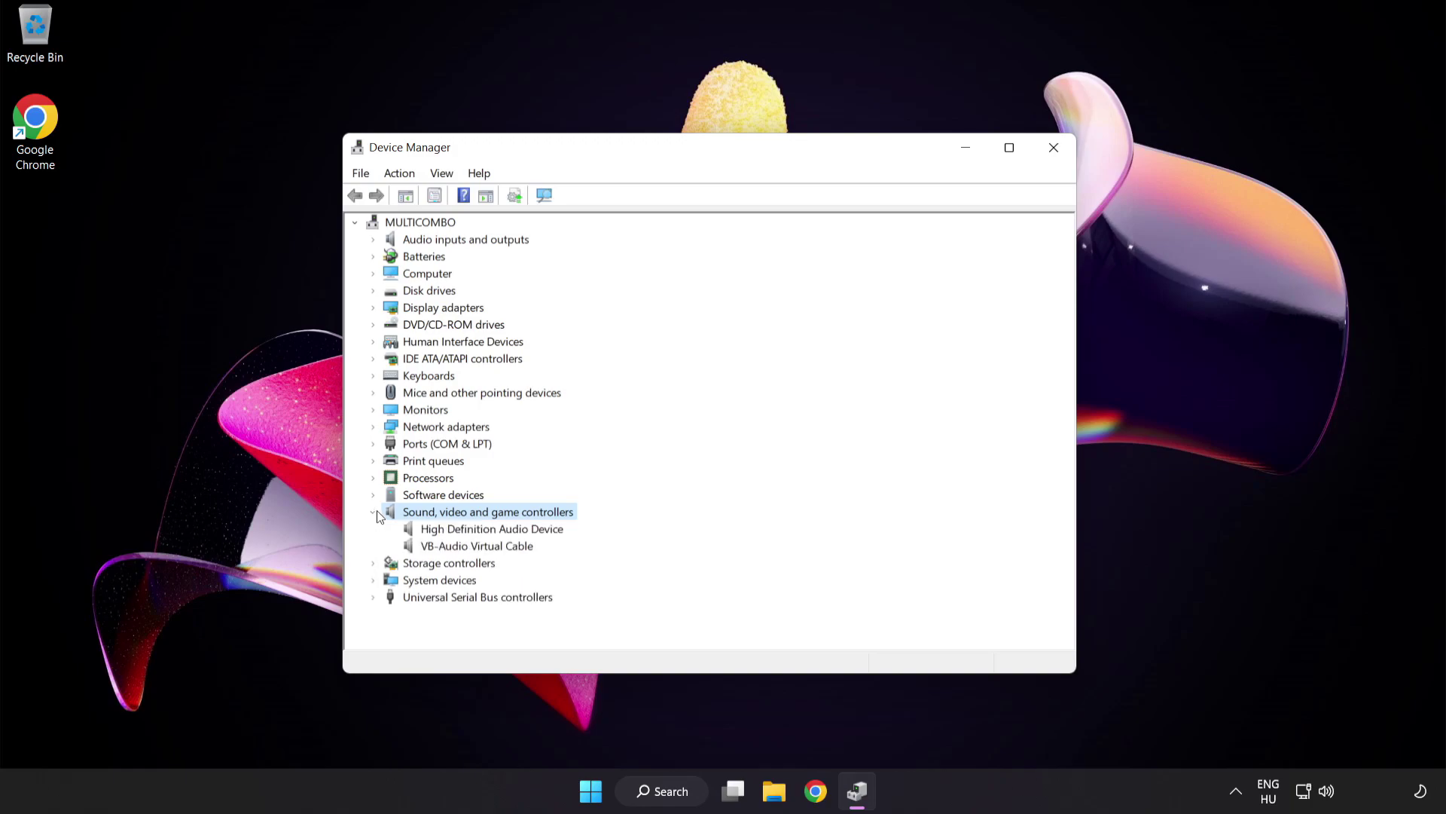
left_click(435, 528)
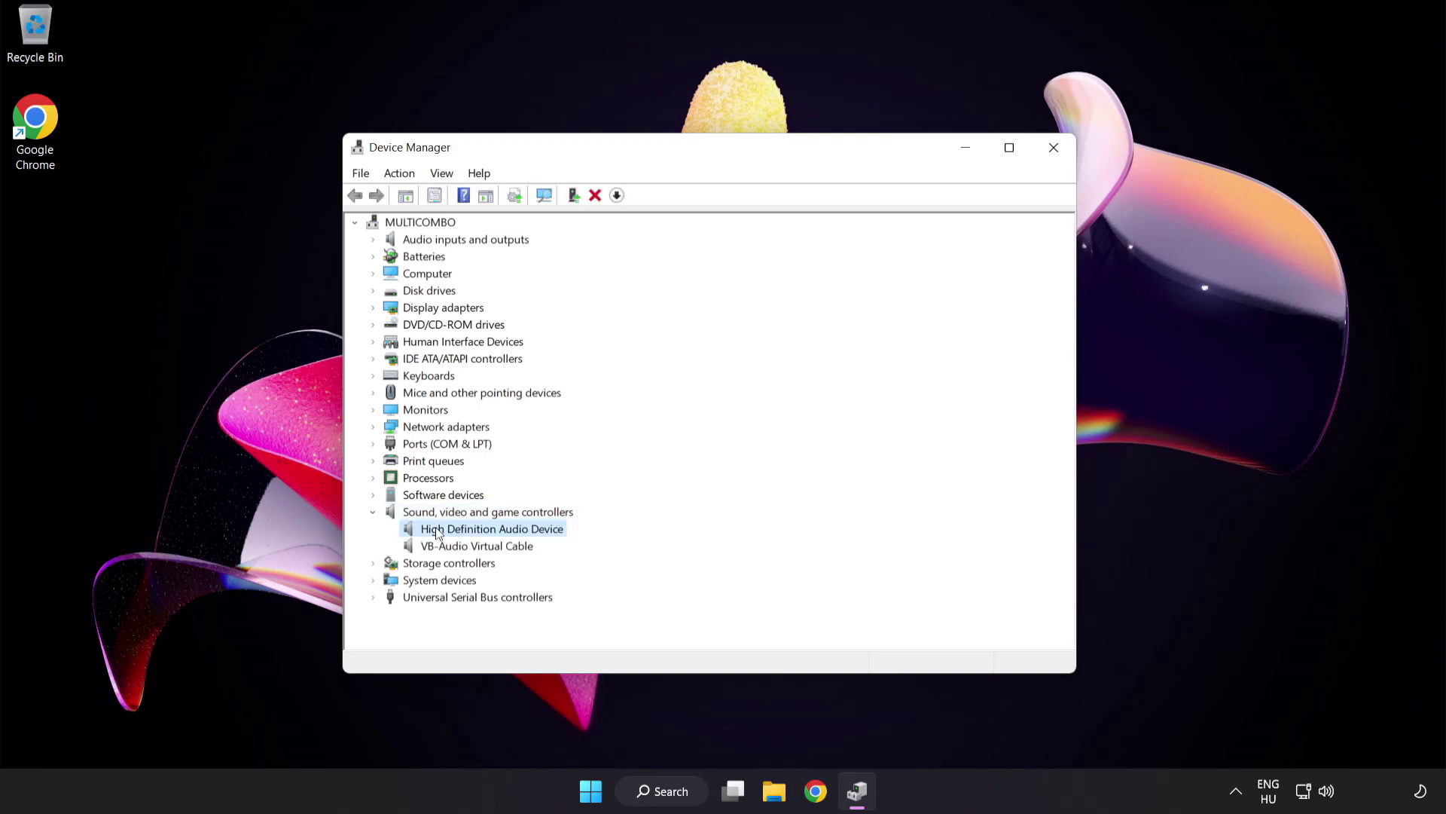
right_click(501, 531)
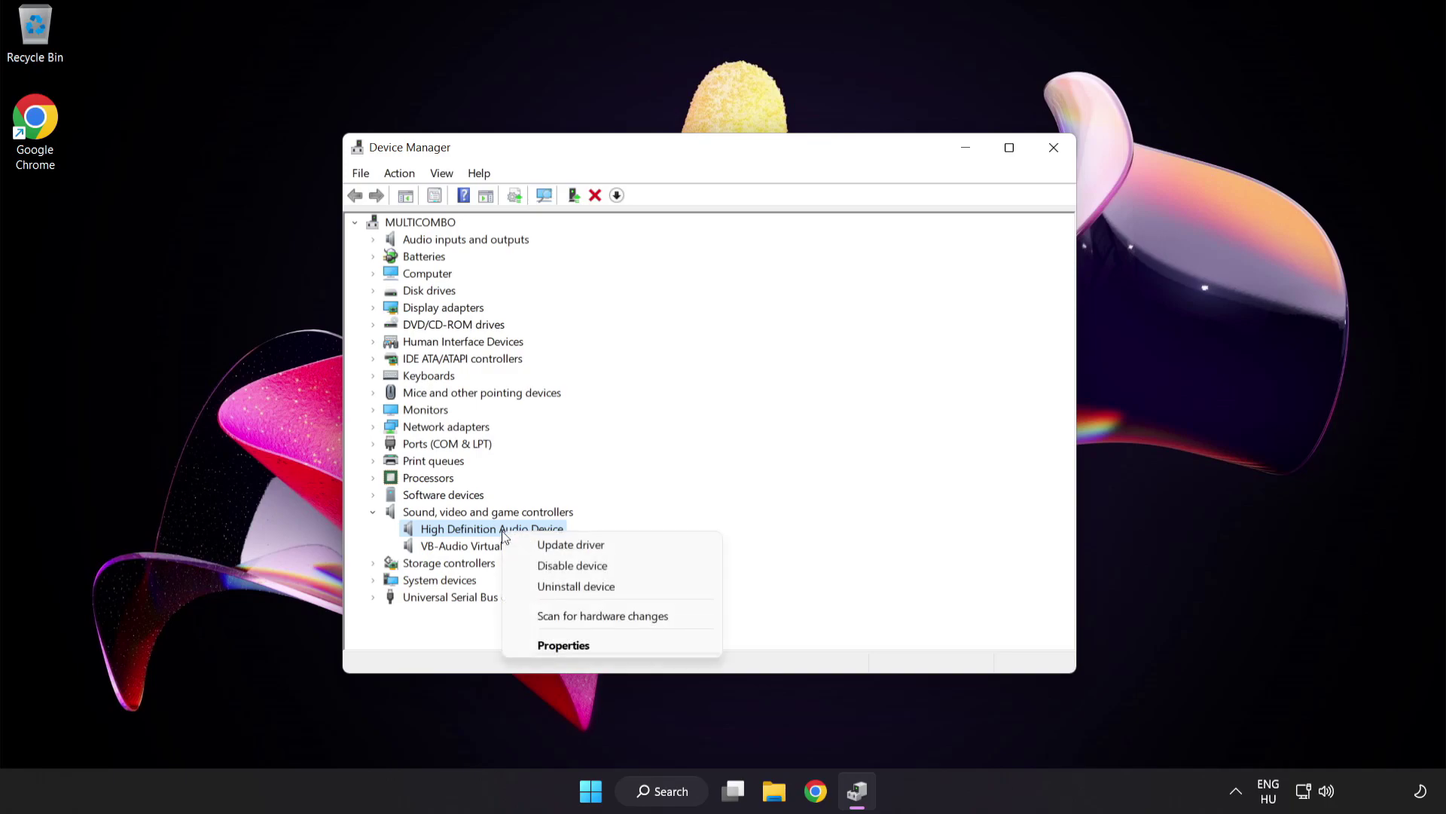
- Reinstall the High Definition Audio Device driver by picking it from drivers already on the computer
left_click(617, 555)
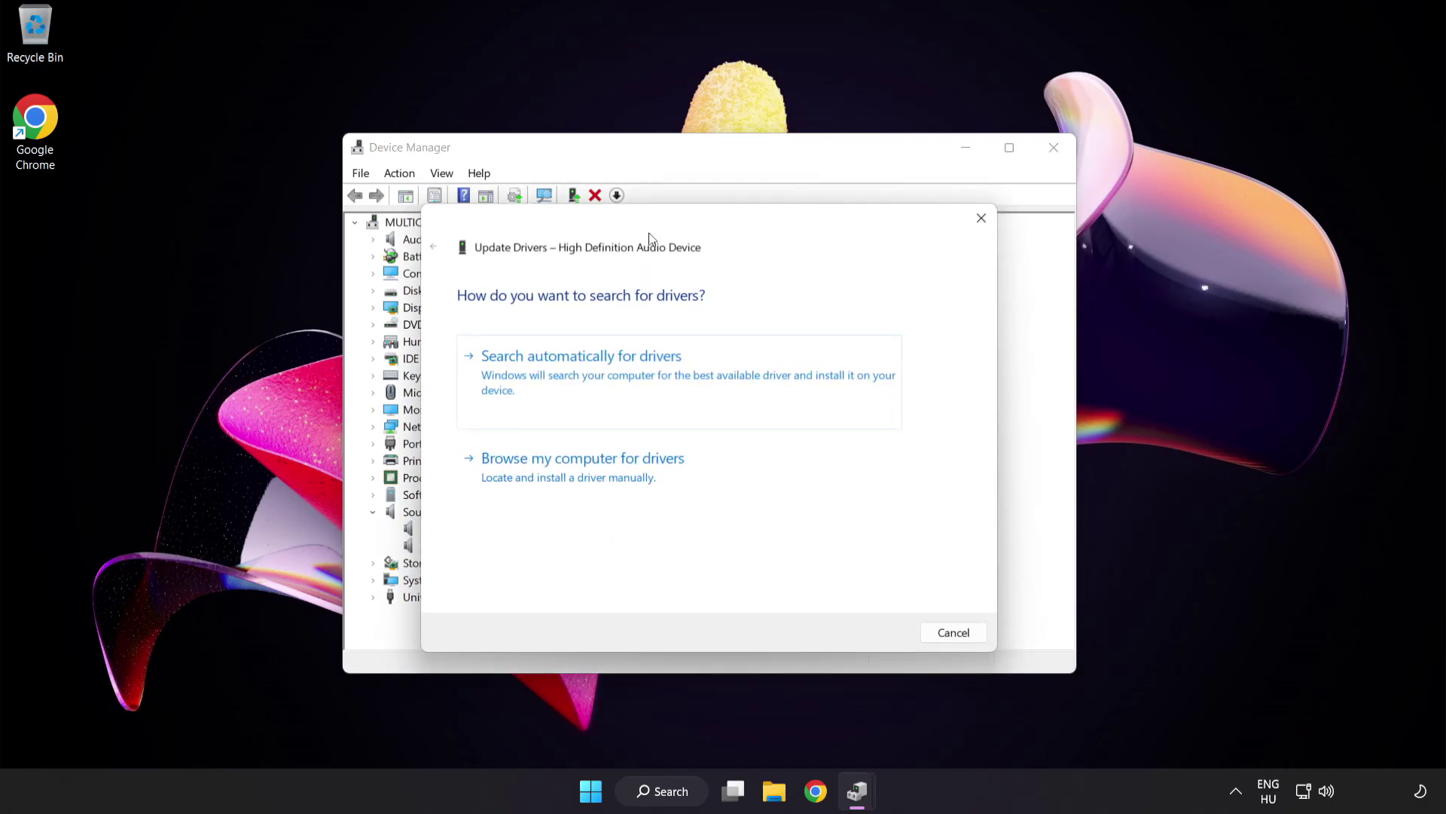
left_click_drag(655, 230, 687, 205)
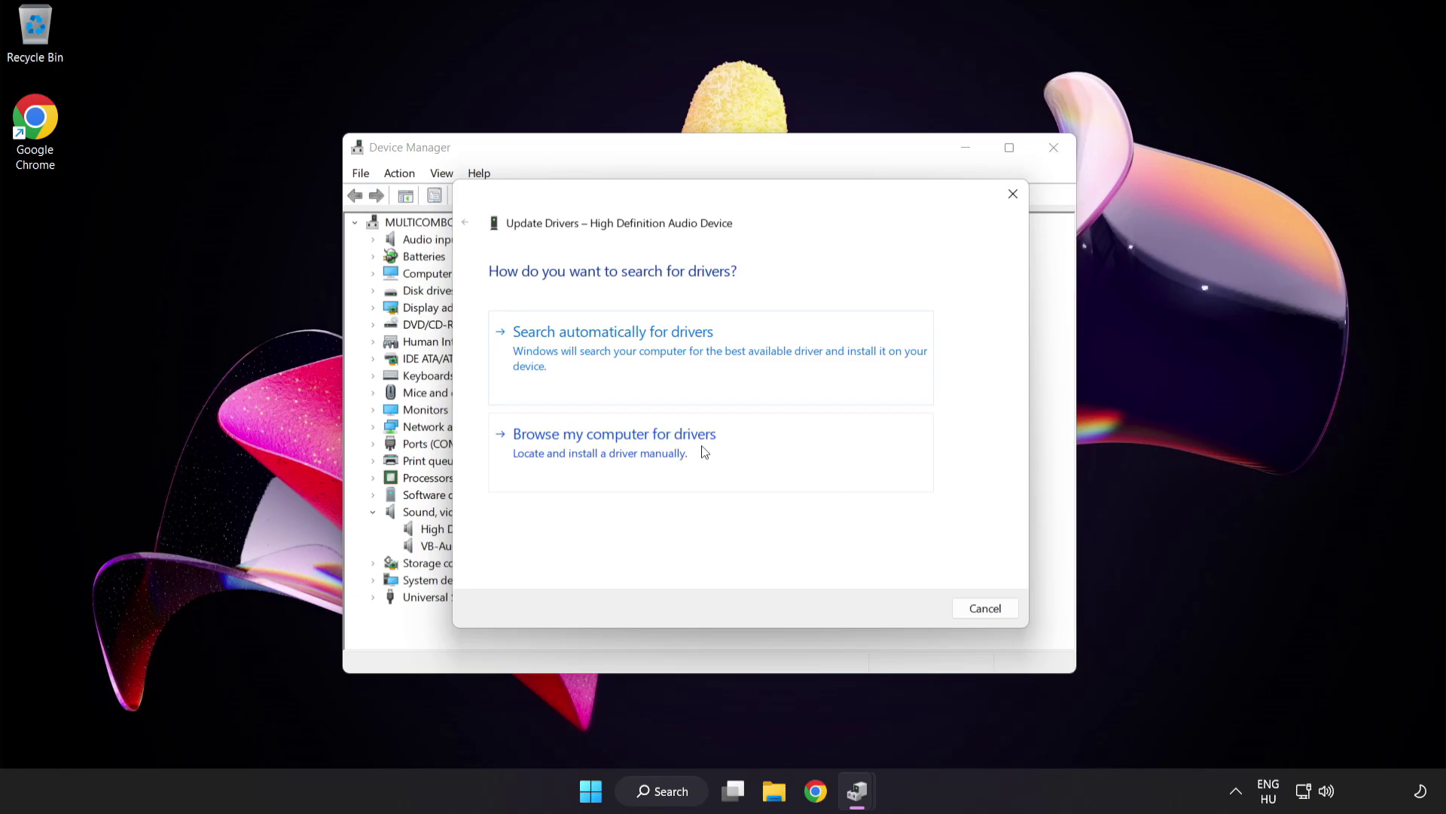
left_click(653, 458)
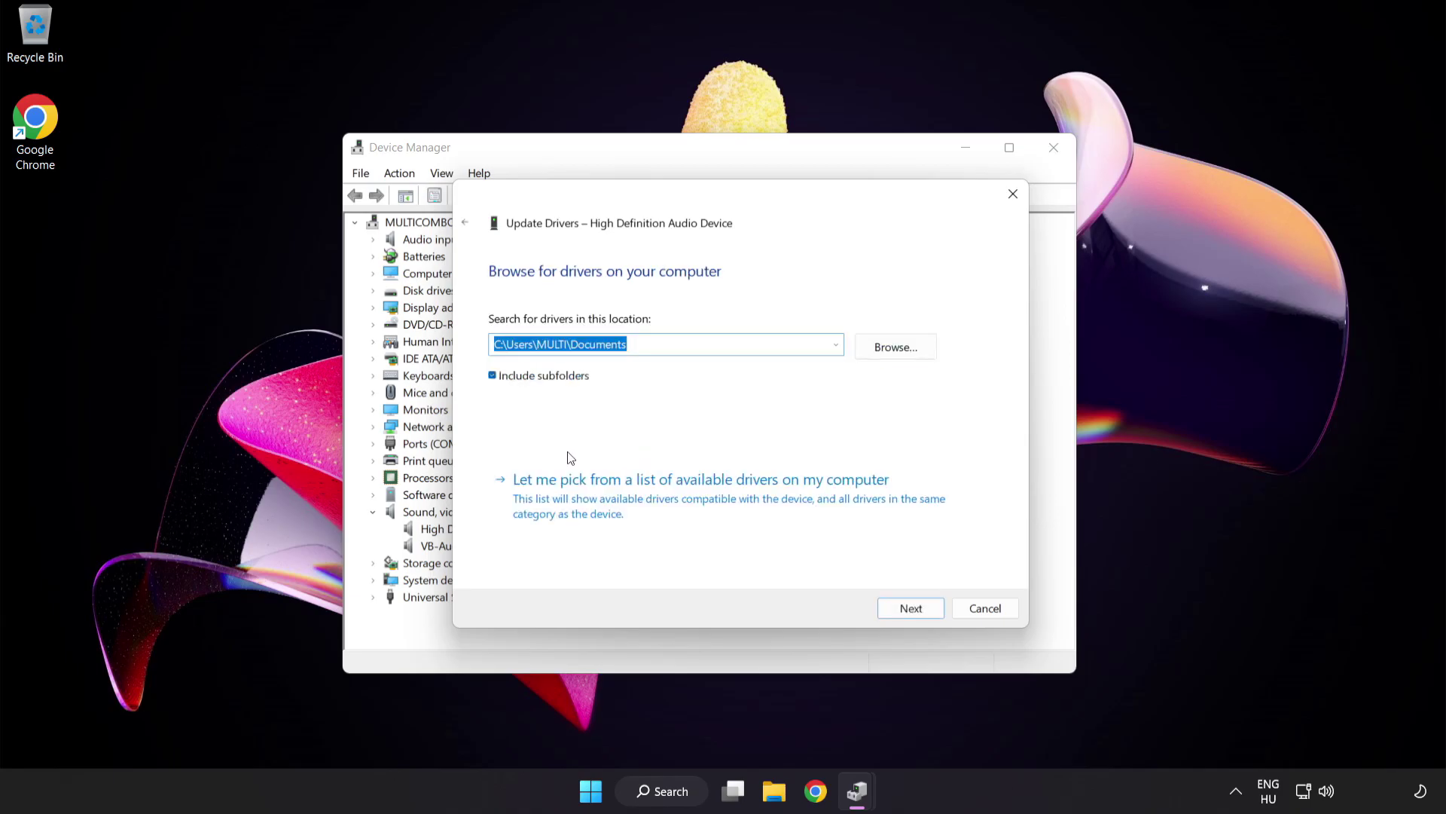
left_click(636, 509)
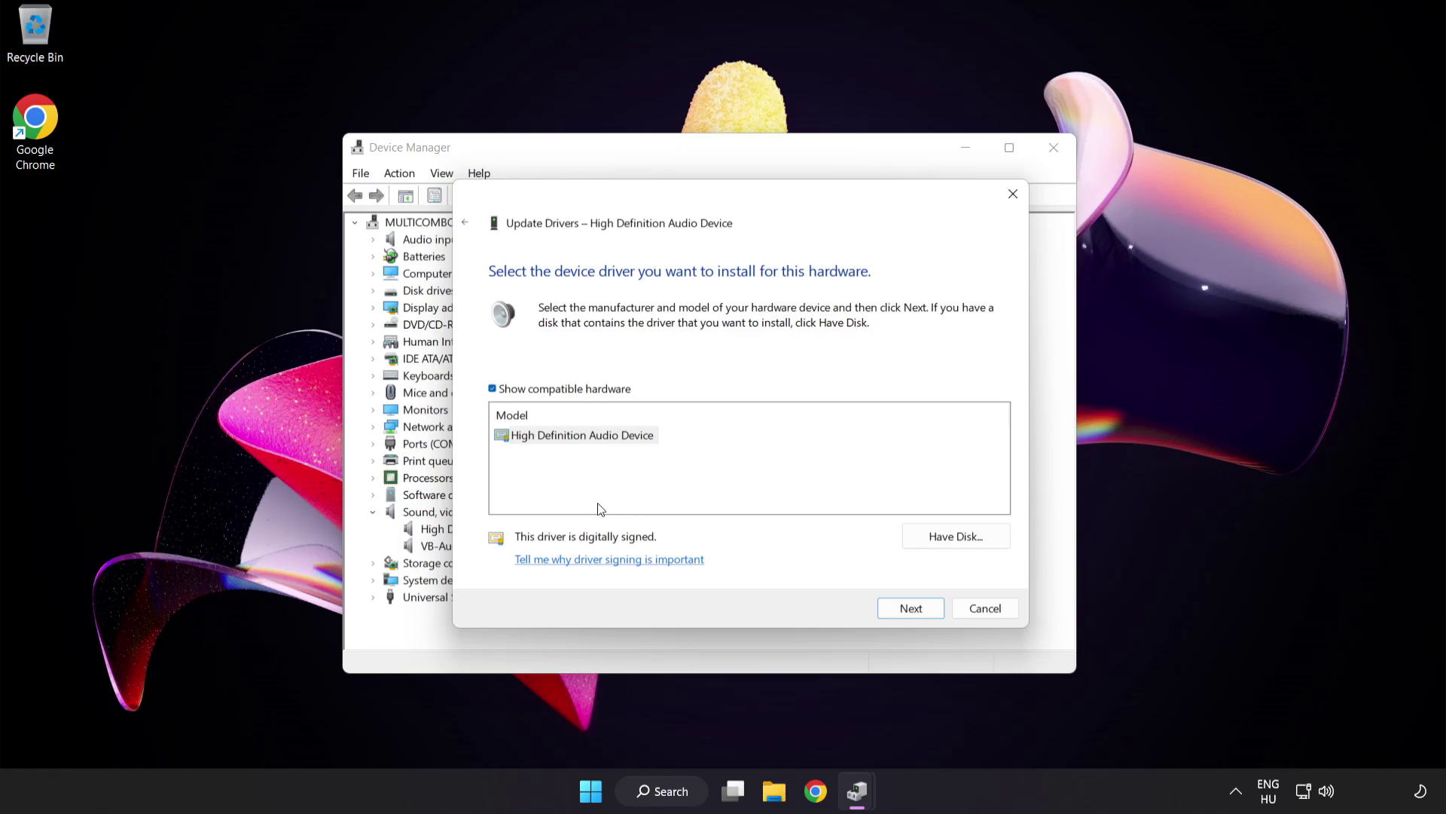
left_click(529, 441)
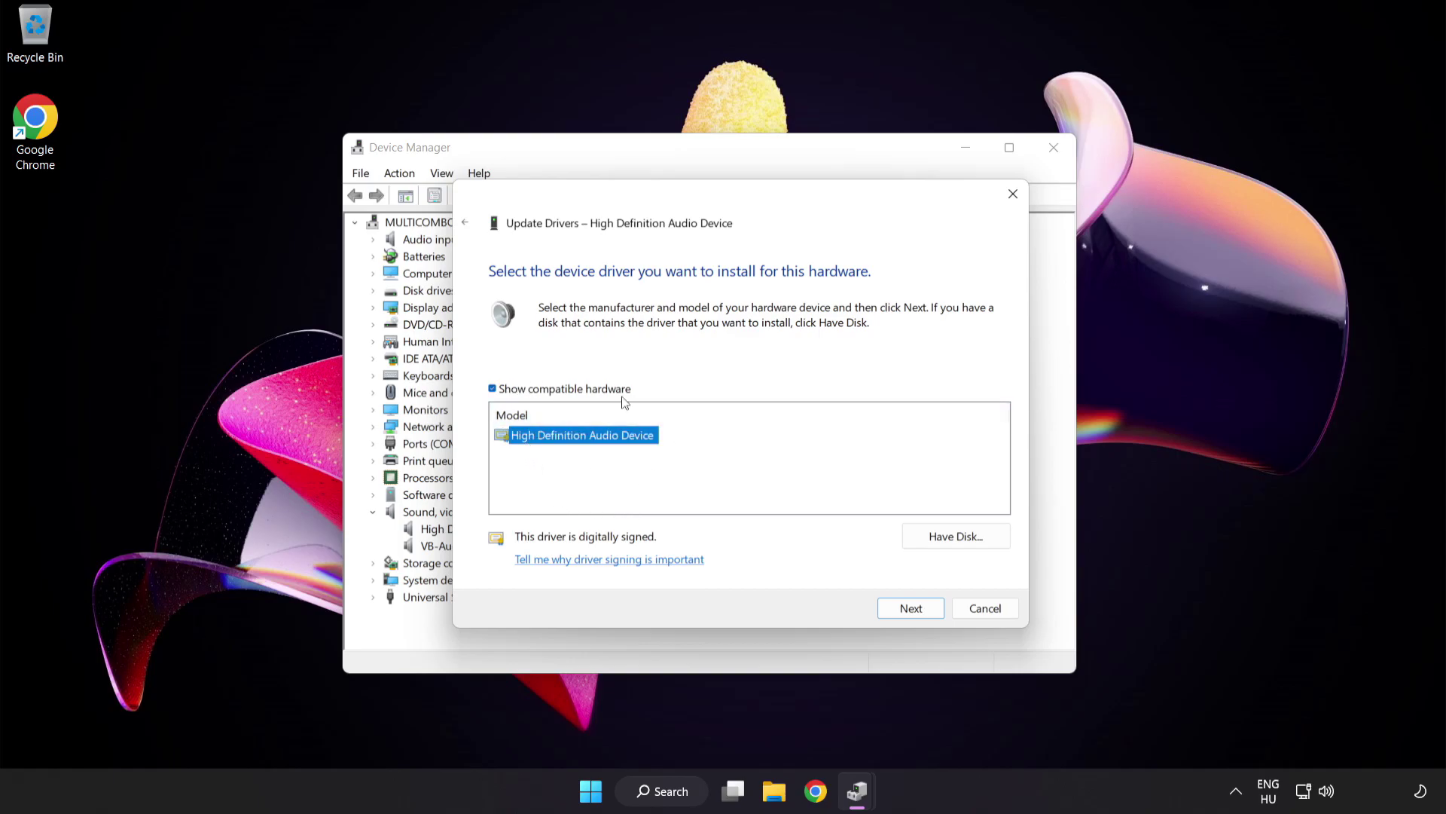
left_click(921, 612)
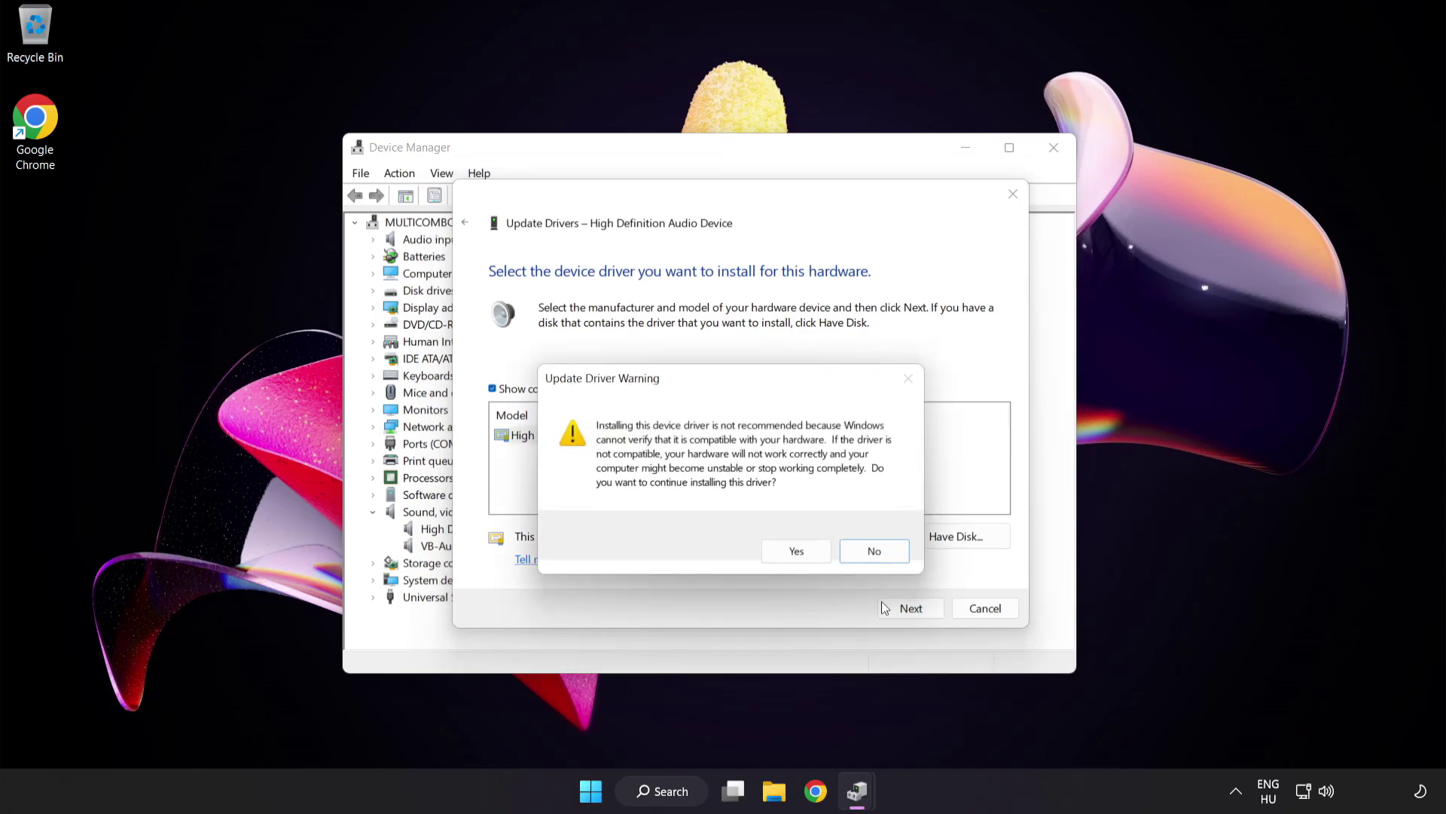
left_click(798, 553)
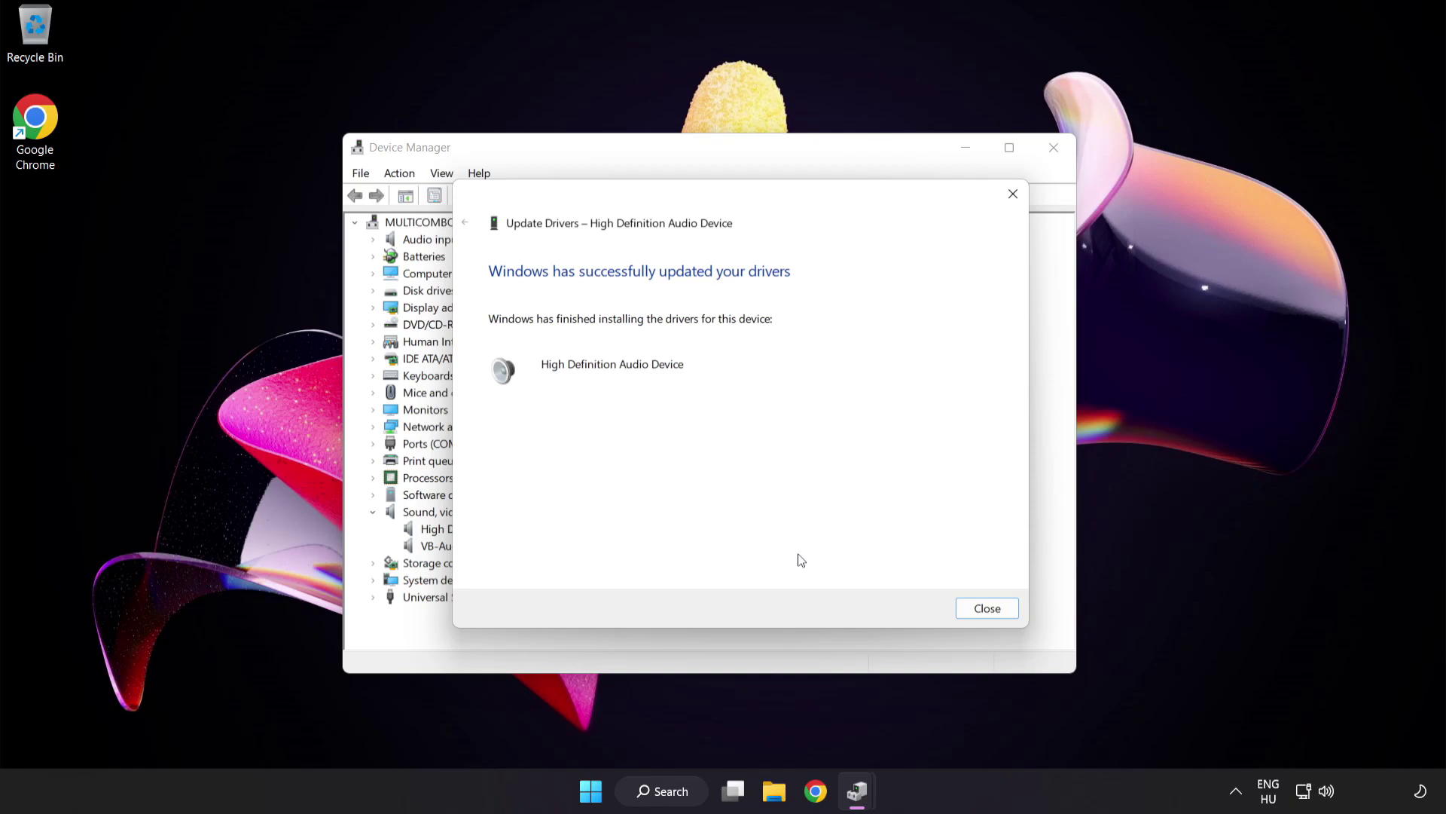
left_click(994, 612)
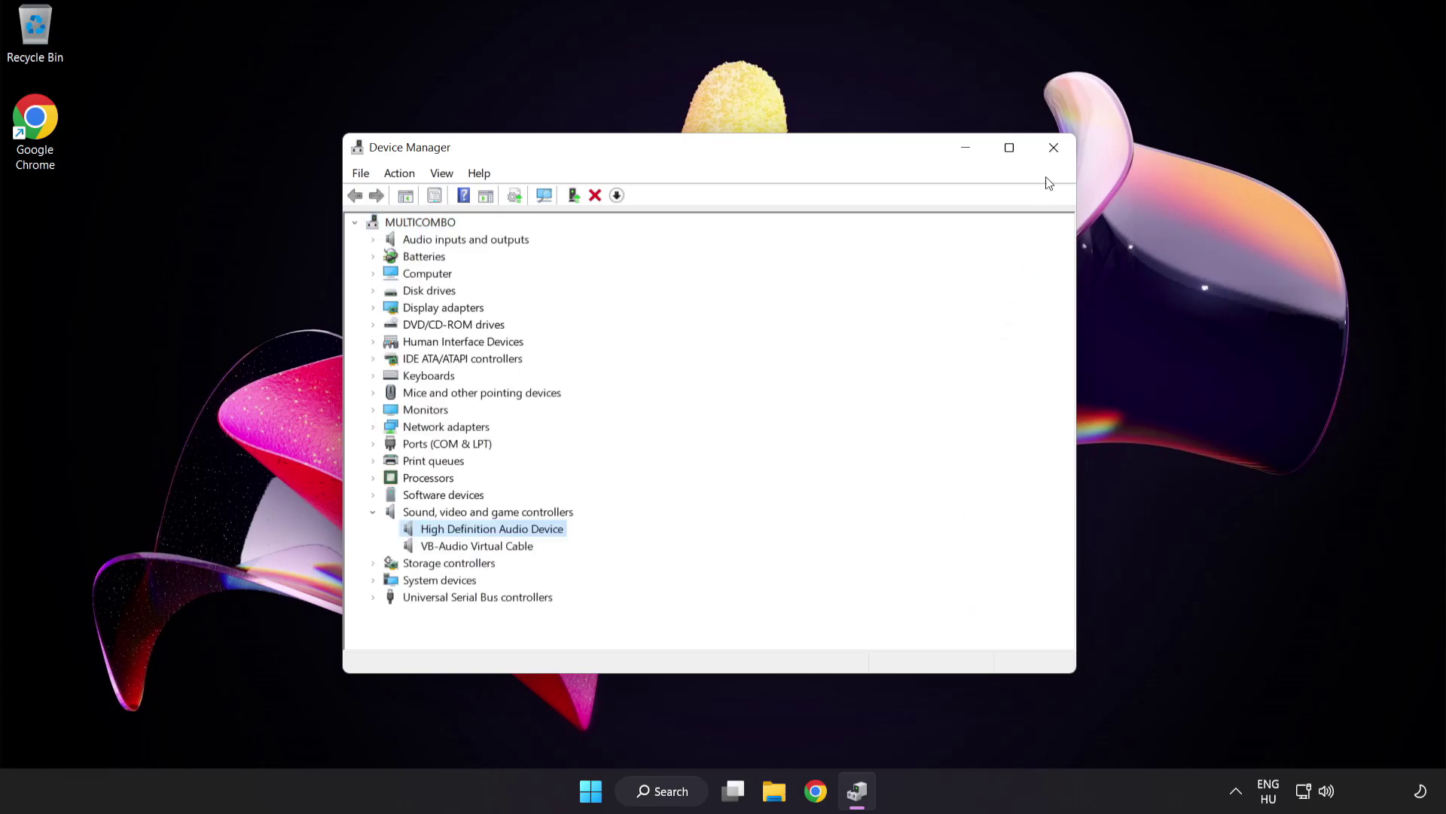
- Close Device Manager and bring up the Start power options, leaving the PC running
left_click(1054, 148)
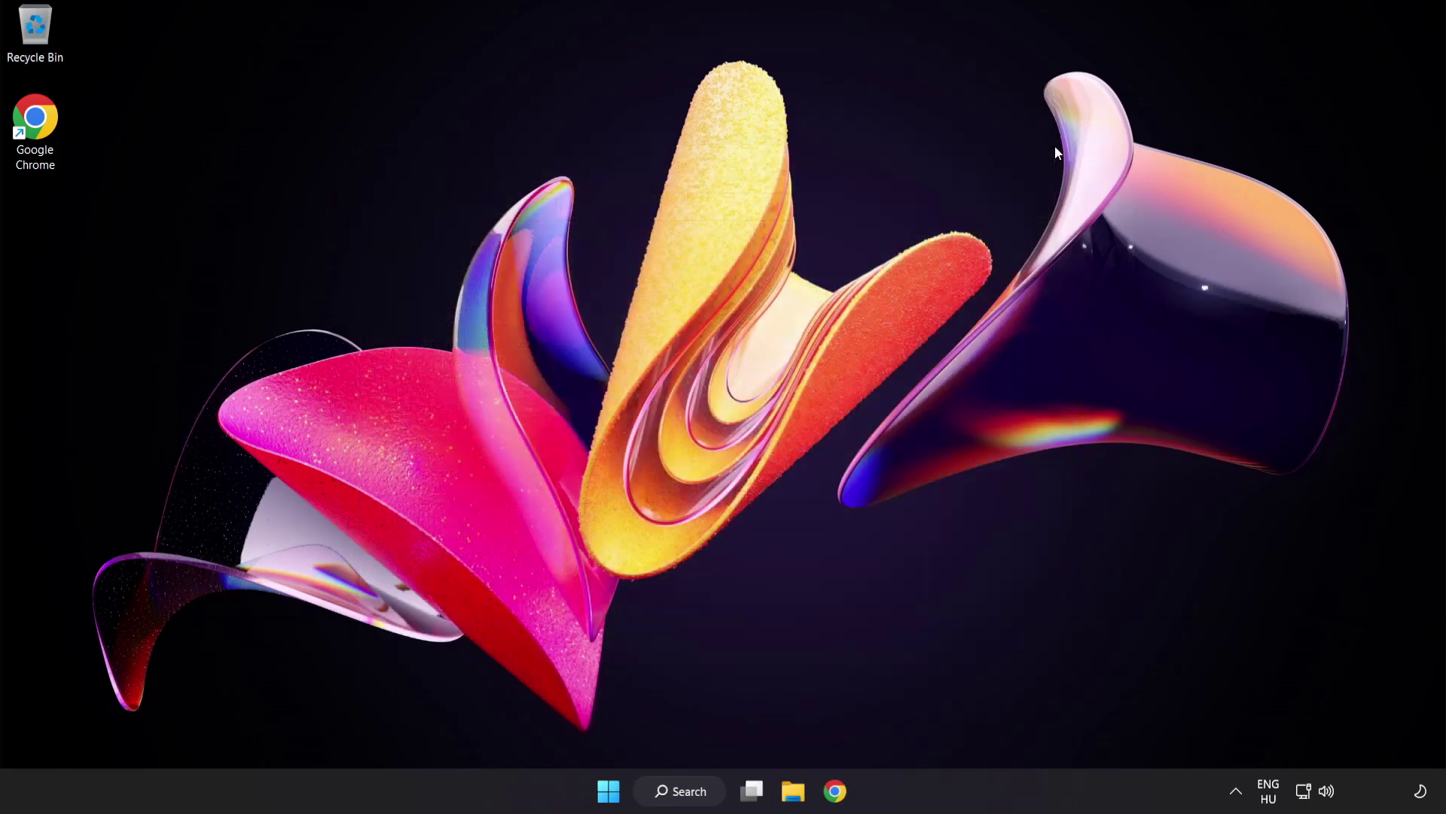
left_click(613, 791)
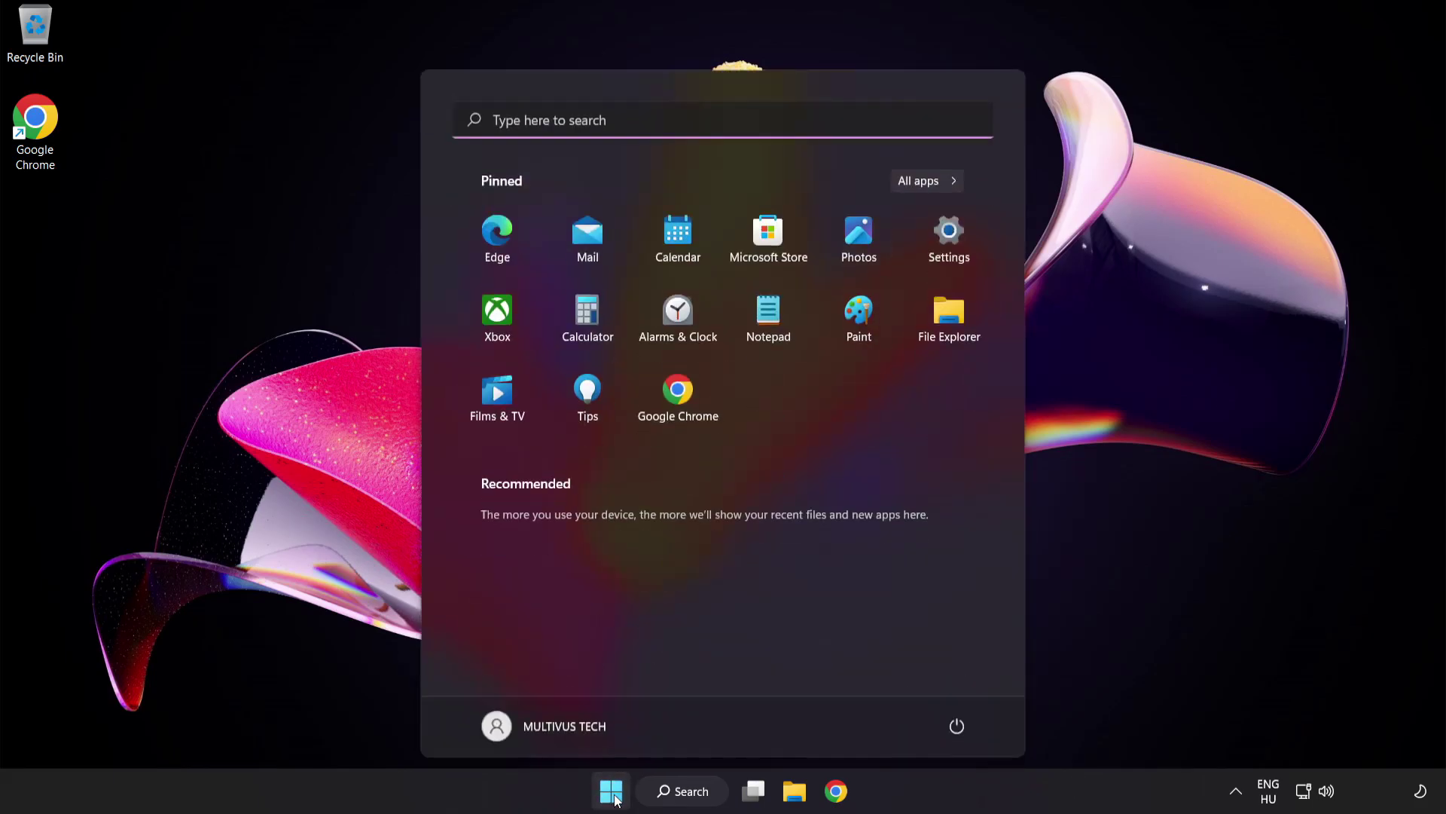
left_click(957, 727)
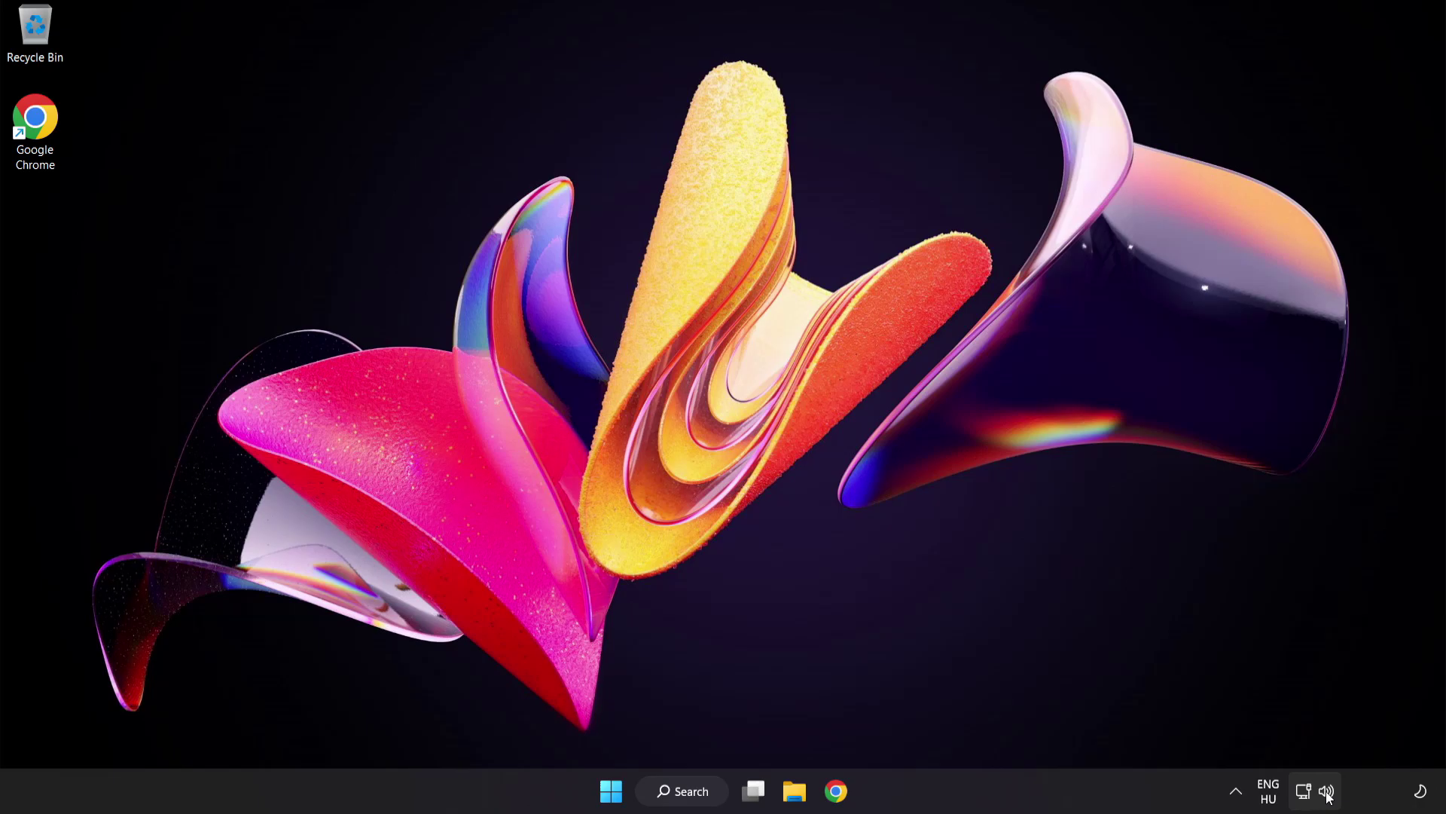
- Launch Troubleshoot sound problems from the taskbar speaker icon's menu
right_click(1328, 791)
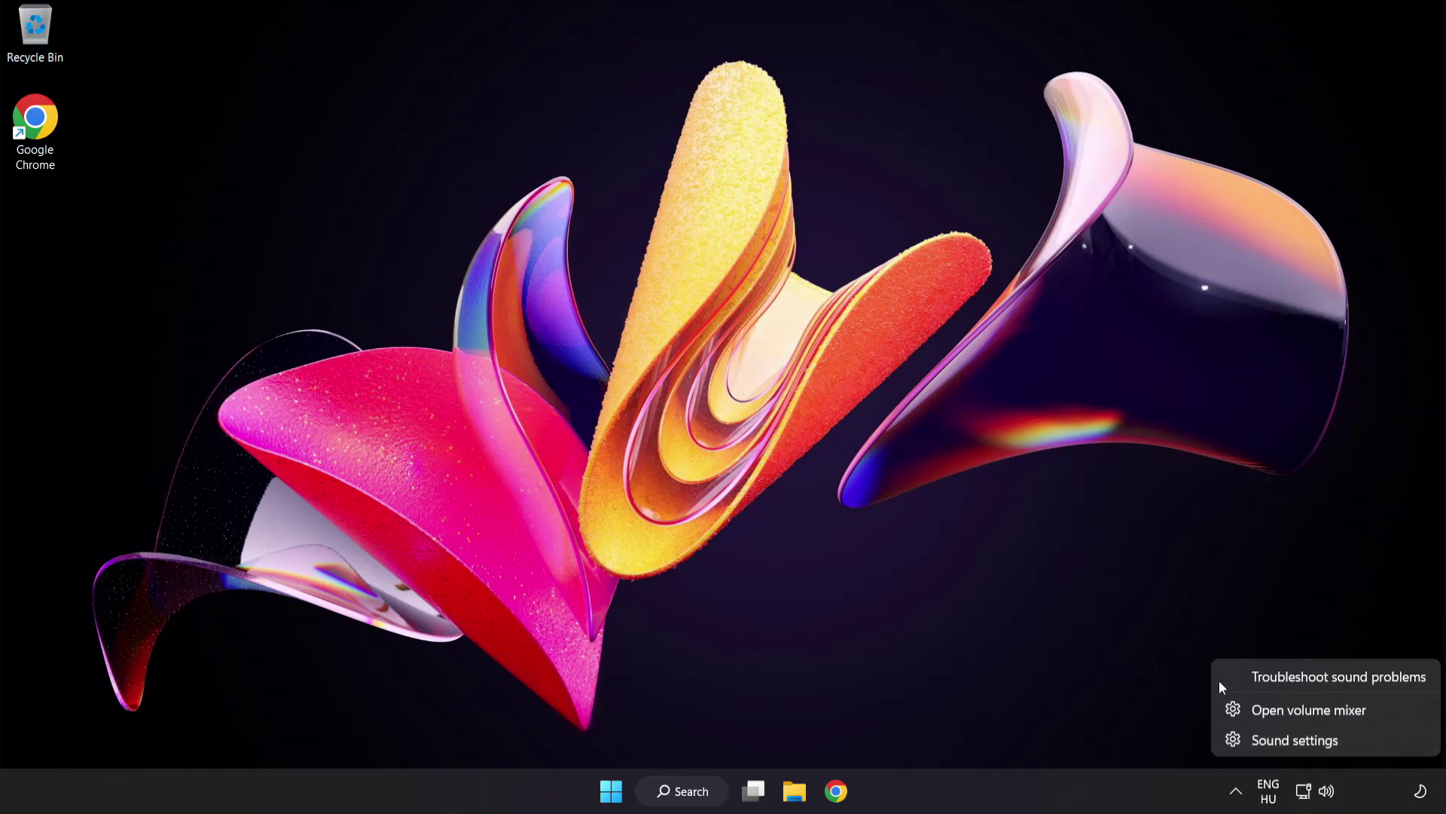
left_click(1346, 680)
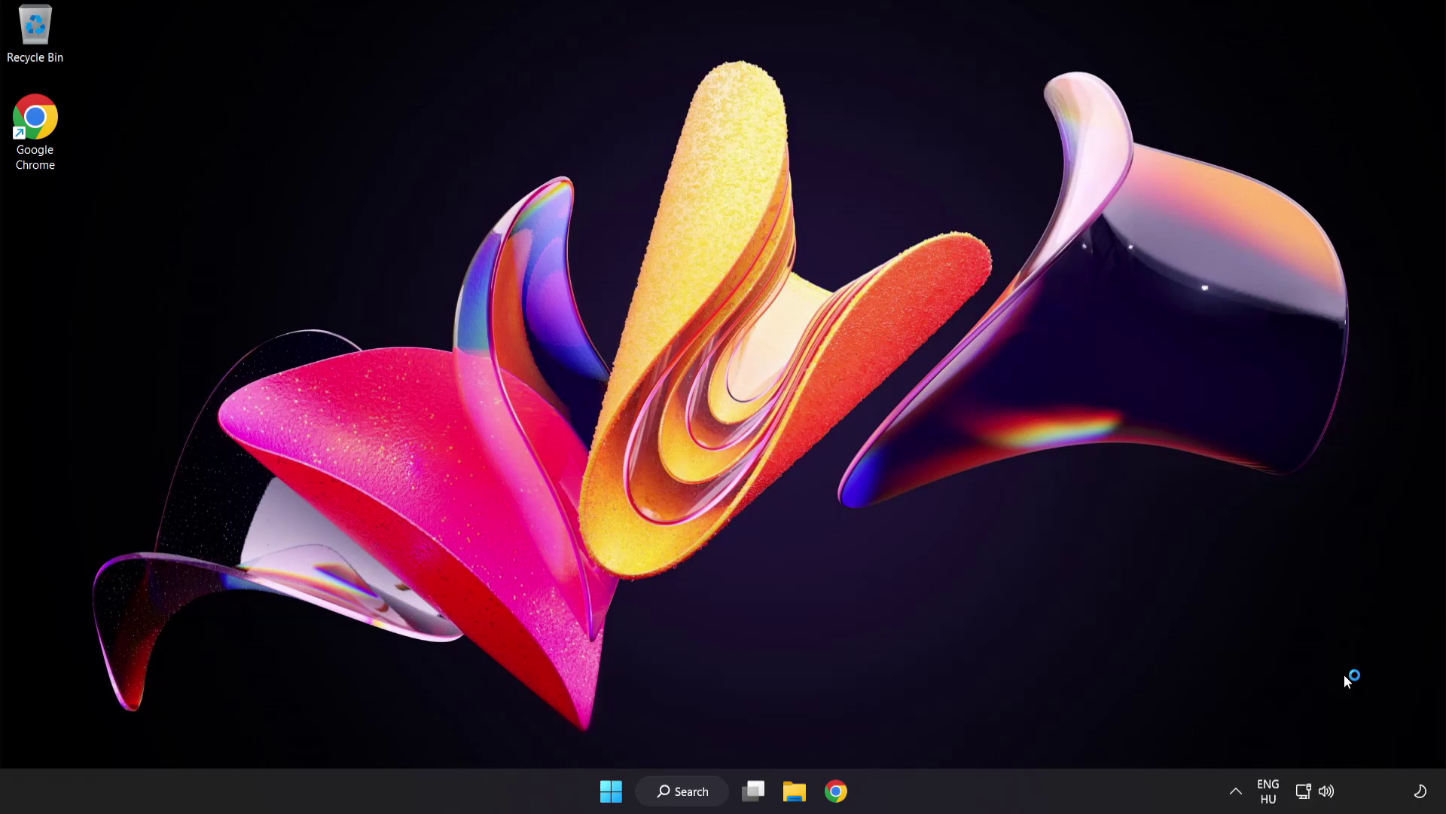